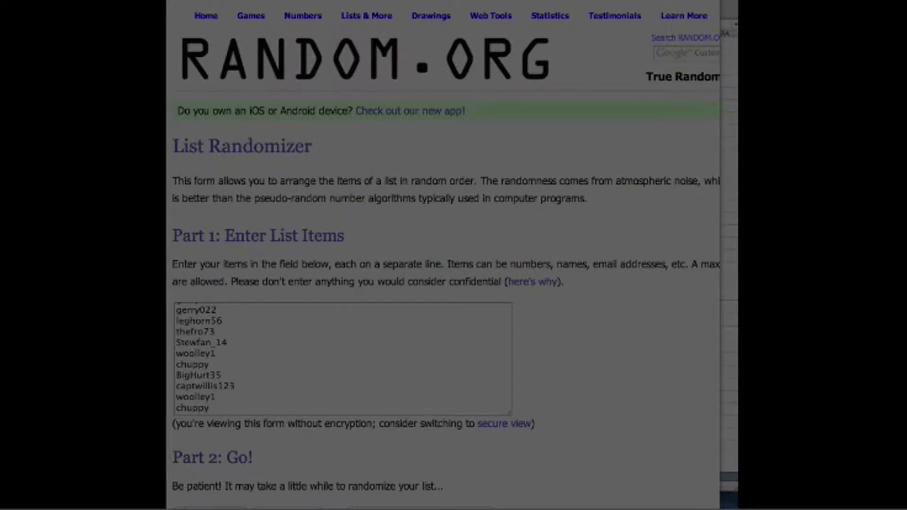
- Focus the list text box and zoom the page in twice so the list reads easier
{"action": "scroll", "coordinate": [443, 255], "scroll_direction": "down", "scroll_amount": 5}
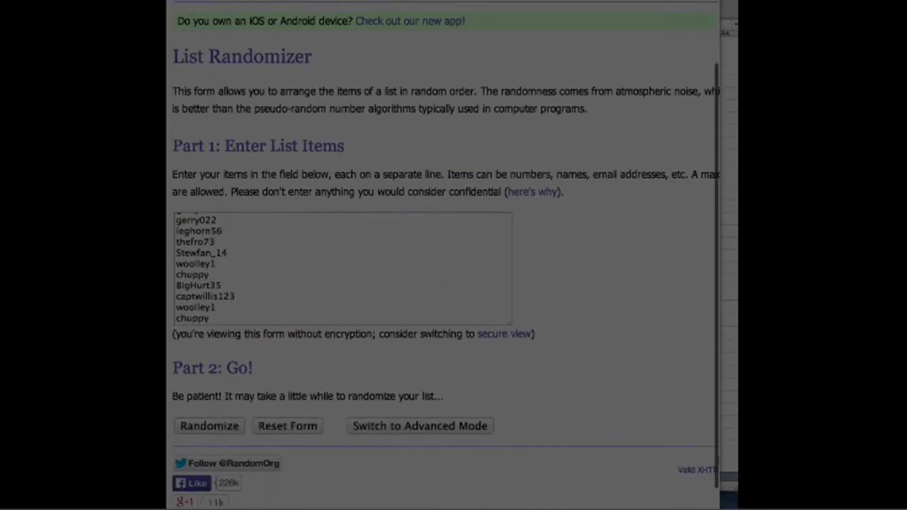
{"action": "key", "text": "XF86MonBrightnessUp"}
{"action": "key", "text": "XF86MonBrightnessUp"}
{"action": "key", "text": "XF86MonBrightnessUp"}
{"action": "key", "text": "XF86MonBrightnessUp"}
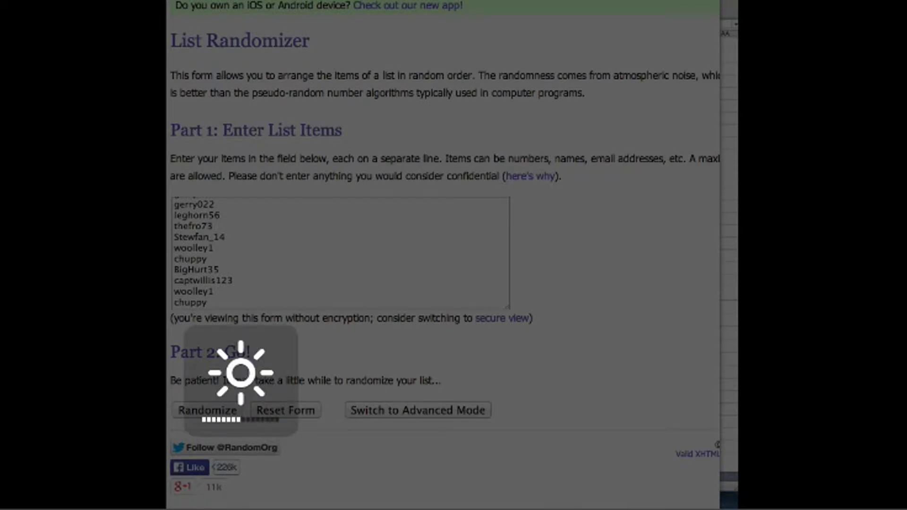
{"action": "left_click", "coordinate": [207, 302]}
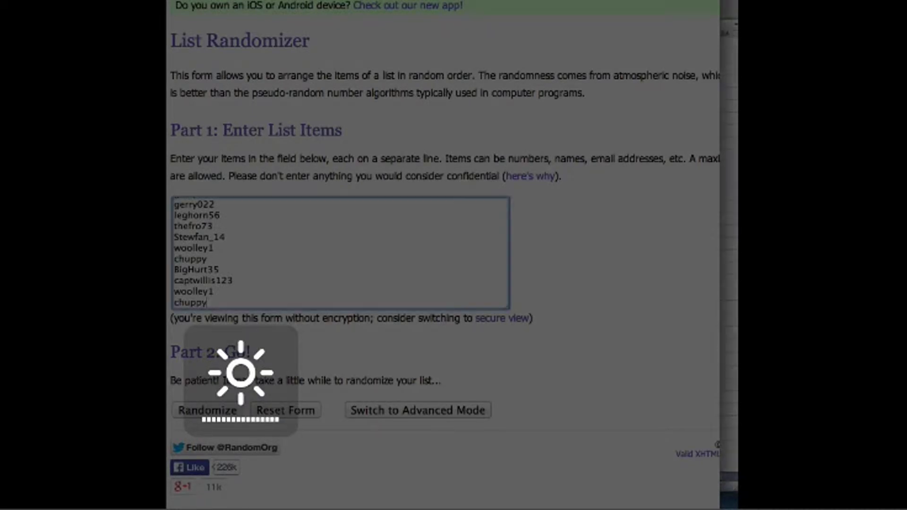
{"action": "scroll", "coordinate": [340, 253], "scroll_direction": "up", "scroll_amount": 15}
{"action": "scroll", "coordinate": [444, 255], "scroll_direction": "up", "scroll_amount": 1}
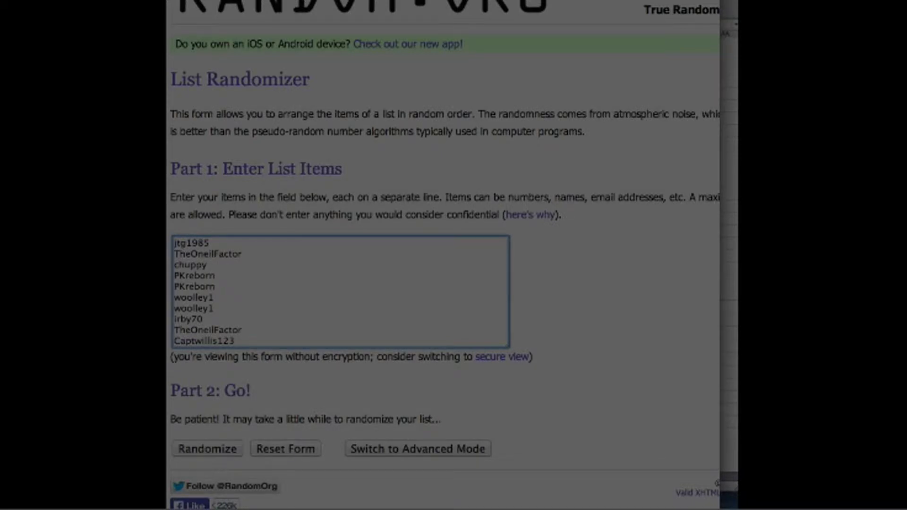
{"action": "key", "text": "super+plus"}
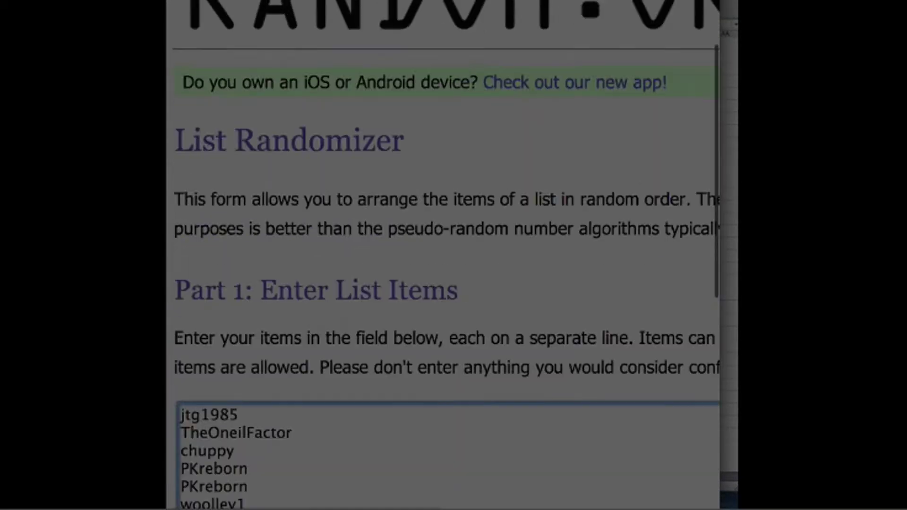
{"action": "key", "text": "super+plus"}
- Scroll down through the full list of entries in the text box
{"action": "scroll", "coordinate": [447, 255], "scroll_direction": "down", "scroll_amount": 5}
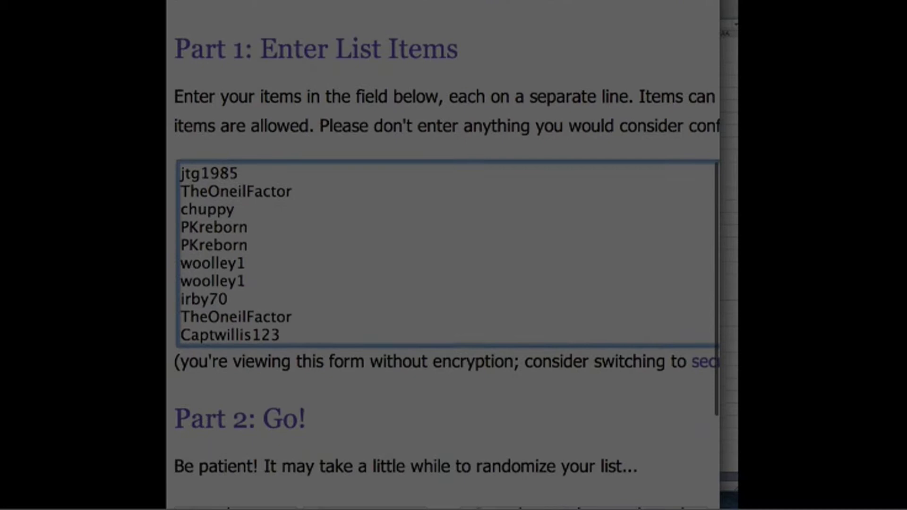
{"action": "scroll", "coordinate": [447, 253], "scroll_direction": "down", "scroll_amount": 3}
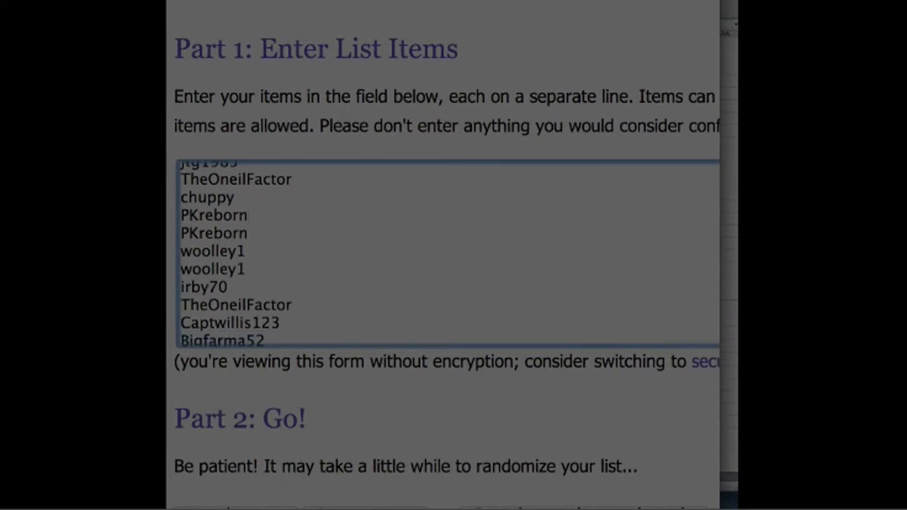
{"action": "scroll", "coordinate": [446, 253], "scroll_direction": "down", "scroll_amount": 3}
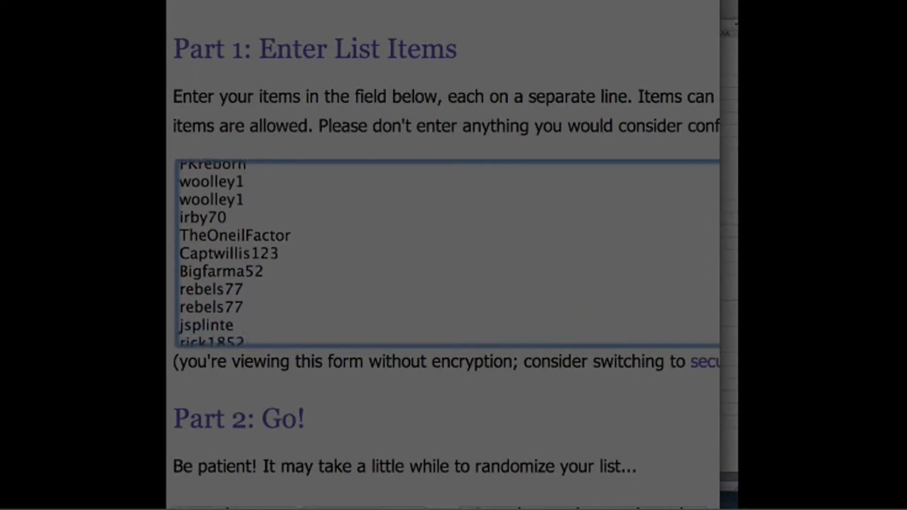
{"action": "scroll", "coordinate": [446, 253], "scroll_direction": "down", "scroll_amount": 2}
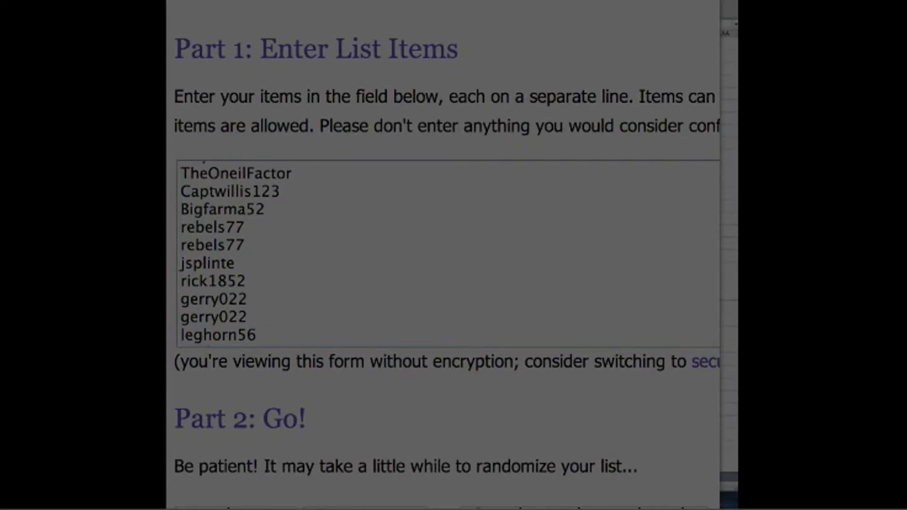
{"action": "scroll", "coordinate": [447, 253], "scroll_direction": "down", "scroll_amount": 1}
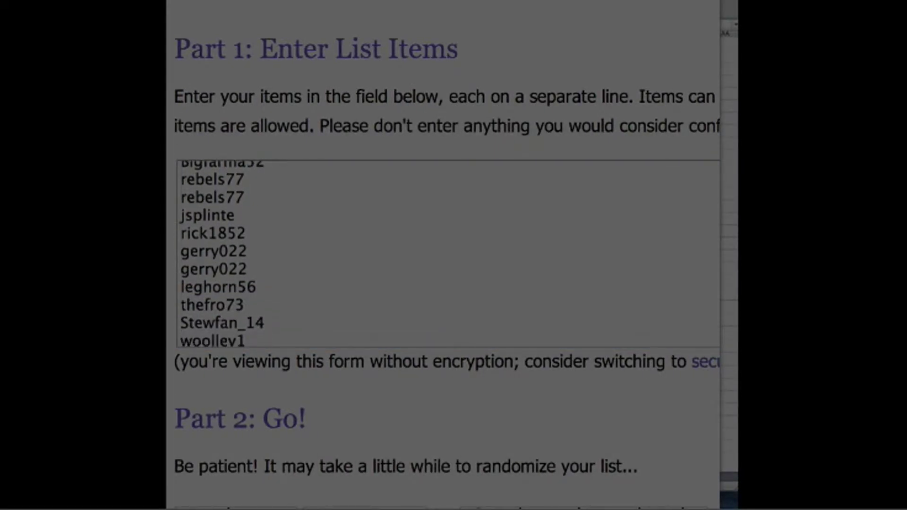
{"action": "scroll", "coordinate": [446, 254], "scroll_direction": "down", "scroll_amount": 5}
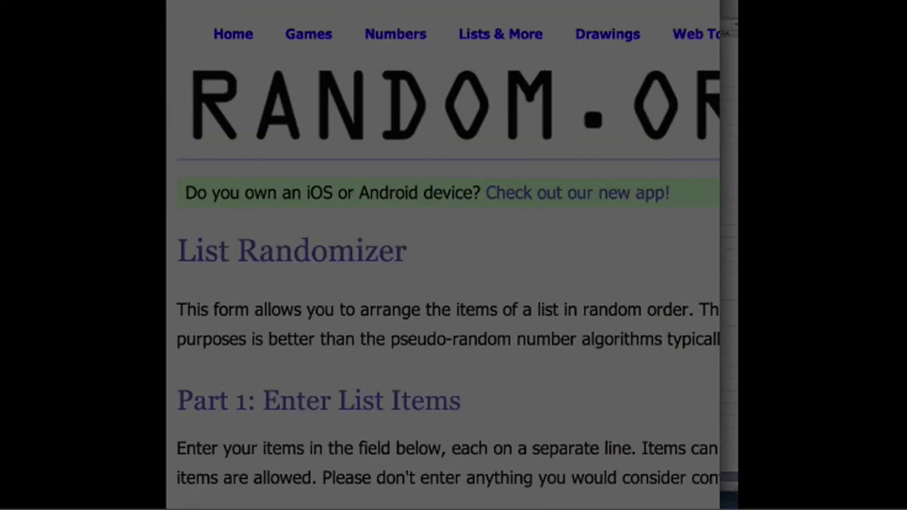
{"action": "scroll", "coordinate": [447, 260], "scroll_direction": "down", "scroll_amount": 6}
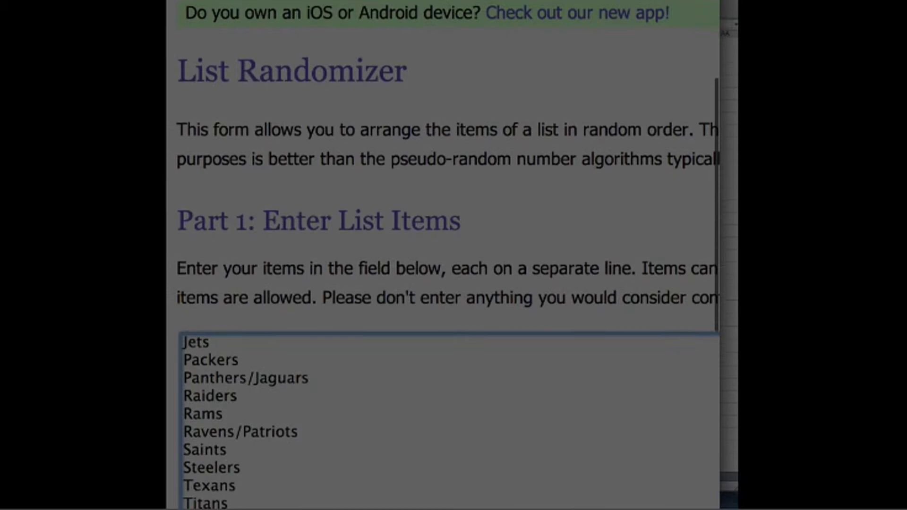
{"action": "scroll", "coordinate": [446, 290], "scroll_direction": "up", "scroll_amount": 10}
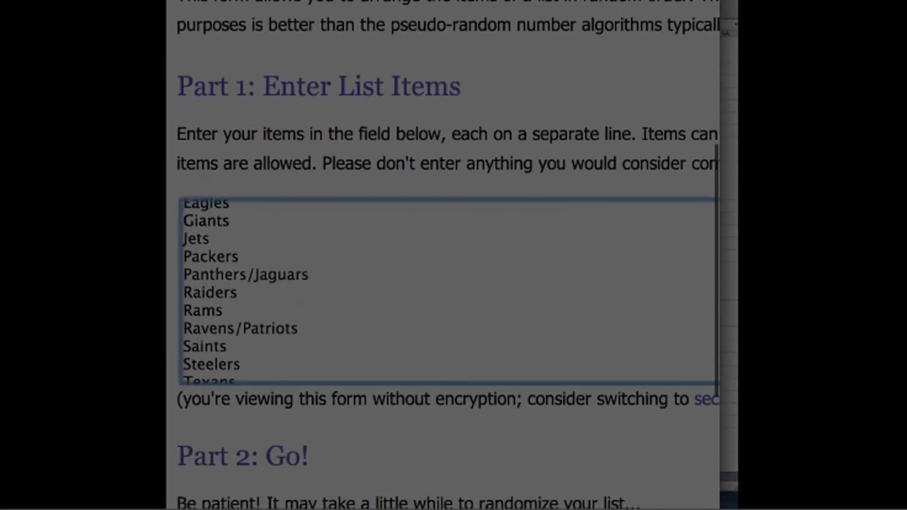
{"action": "scroll", "coordinate": [447, 255], "scroll_direction": "down", "scroll_amount": 5}
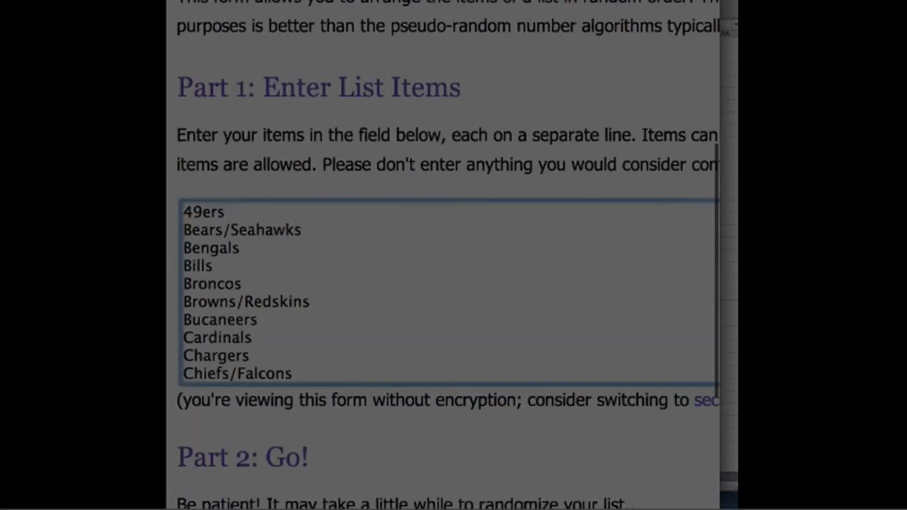
- Highlight the combined team entries such as Bears/Seahawks and Browns/Redskins
{"action": "left_click_drag", "start_coordinate": [193, 186], "coordinate": [285, 187]}
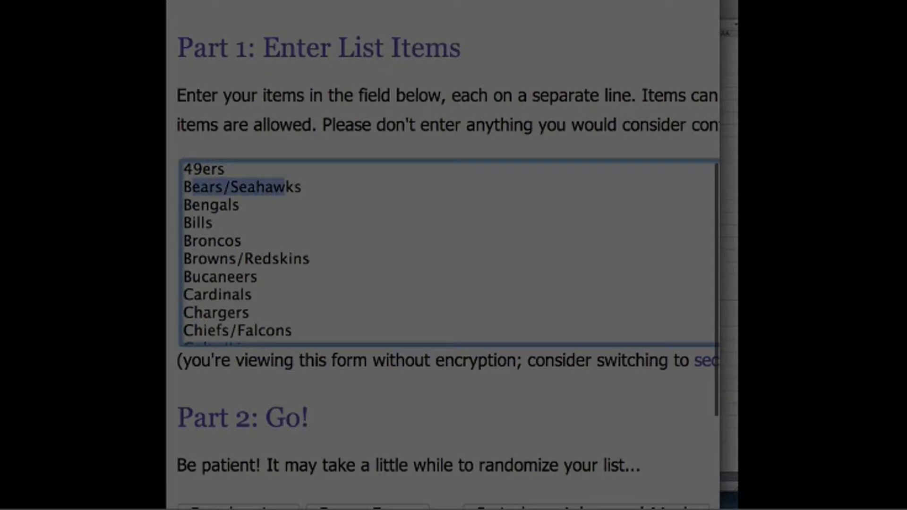
{"action": "left_click_drag", "start_coordinate": [207, 259], "coordinate": [253, 258]}
{"action": "left_click_drag", "start_coordinate": [207, 330], "coordinate": [247, 330]}
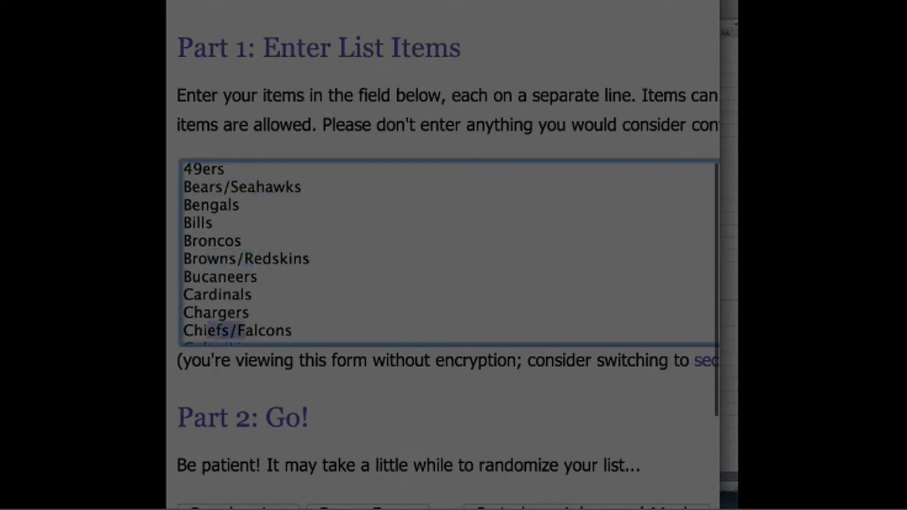
{"action": "scroll", "coordinate": [247, 330], "scroll_direction": "down", "scroll_amount": 3}
{"action": "left_click_drag", "start_coordinate": [183, 285], "coordinate": [236, 286]}
{"action": "scroll", "coordinate": [449, 253], "scroll_direction": "down", "scroll_amount": 5}
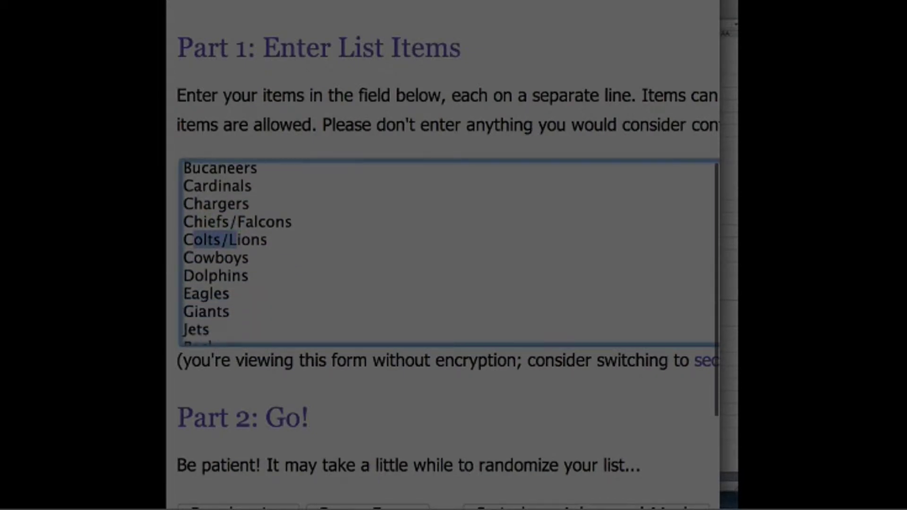
{"action": "left_click_drag", "start_coordinate": [225, 252], "coordinate": [267, 252]}
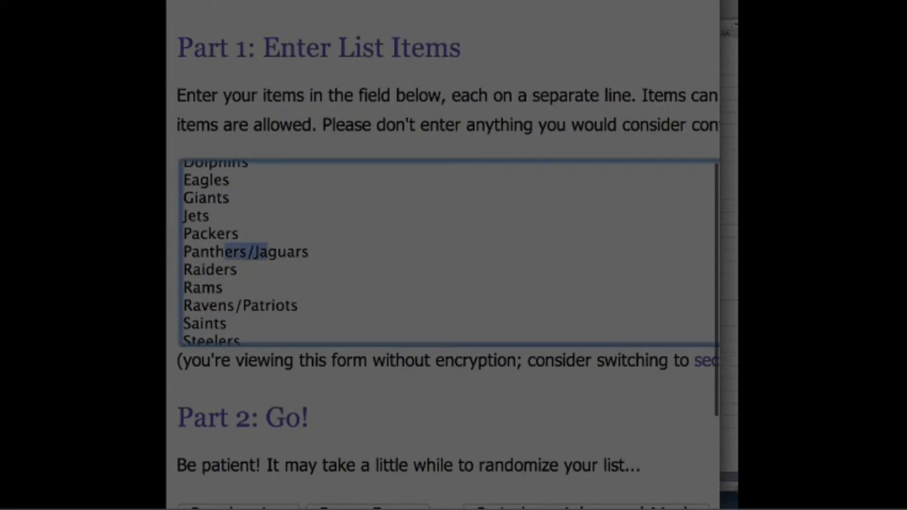
{"action": "left_click_drag", "start_coordinate": [217, 305], "coordinate": [242, 305]}
{"action": "scroll", "coordinate": [242, 305], "scroll_direction": "down", "scroll_amount": 5}
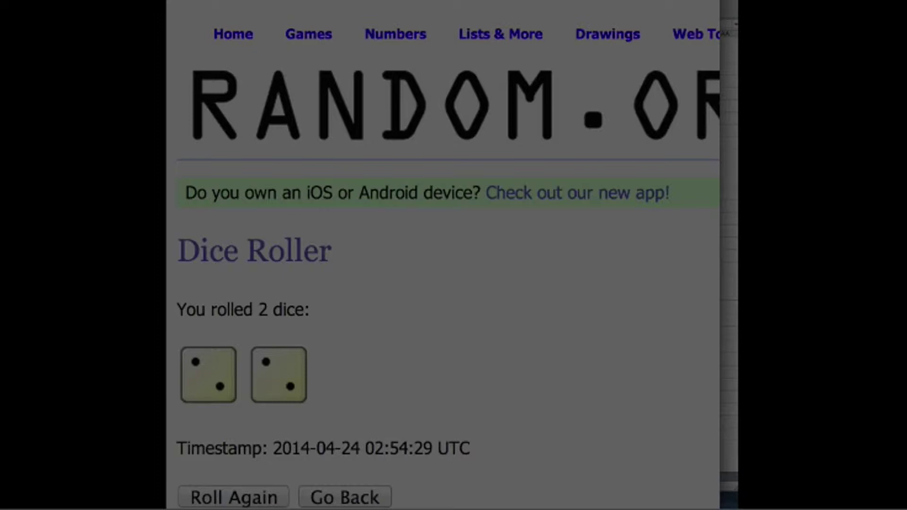
- Roll the two dice again for a fresh result after checking the roll's timestamp
{"action": "scroll", "coordinate": [448, 255], "scroll_direction": "down", "scroll_amount": 3}
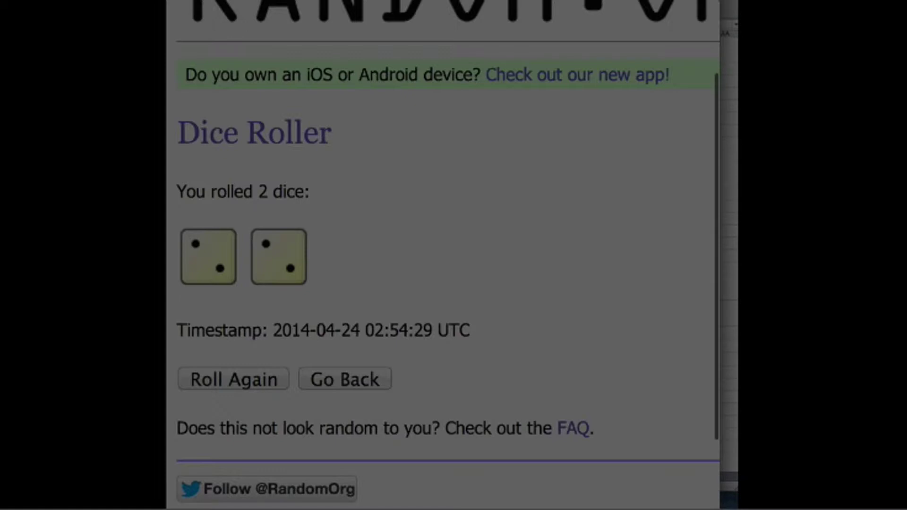
{"action": "left_click_drag", "start_coordinate": [399, 330], "coordinate": [437, 329]}
{"action": "left_click", "coordinate": [401, 331]}
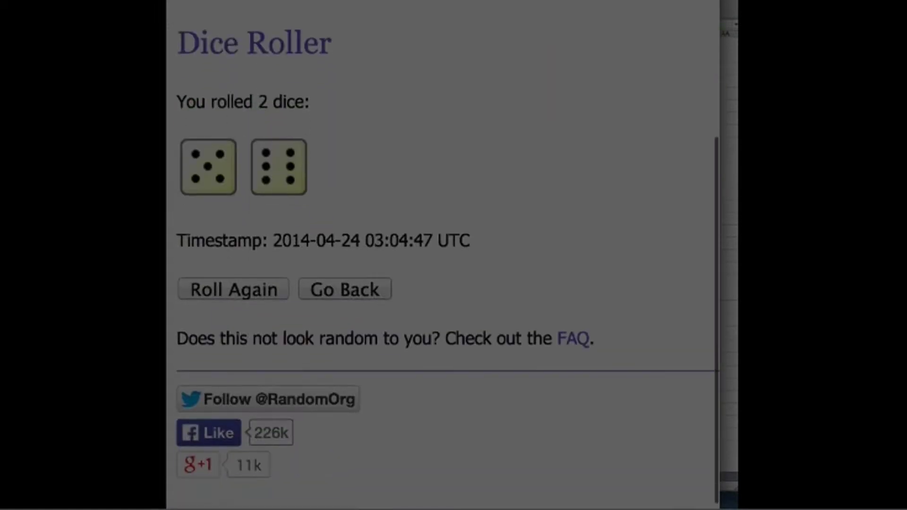
{"action": "left_click", "coordinate": [233, 289]}
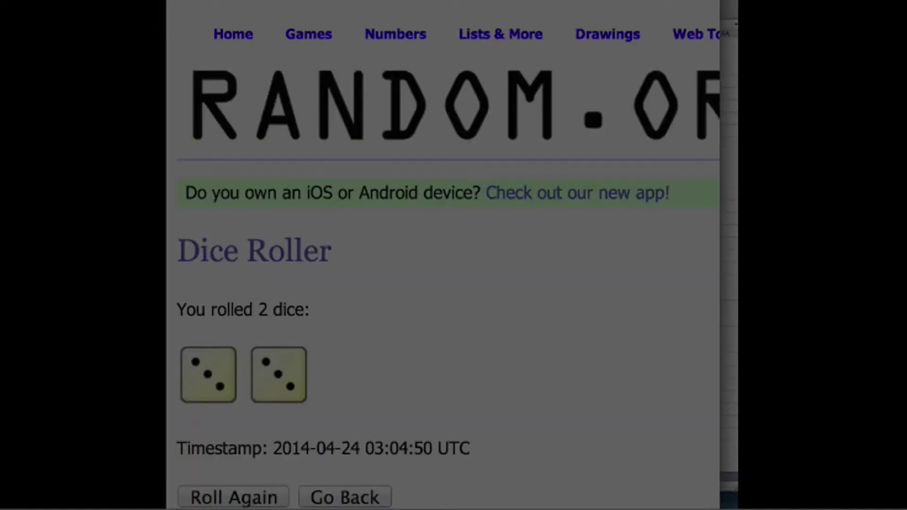
{"action": "scroll", "coordinate": [444, 255], "scroll_direction": "down", "scroll_amount": 3}
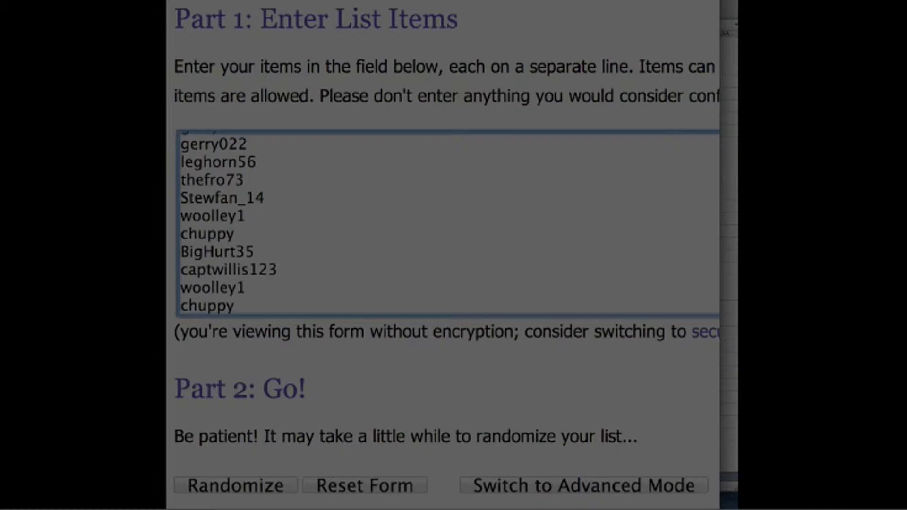
- Shuffle the 26 participant names six times in a row
{"action": "scroll", "coordinate": [444, 255], "scroll_direction": "down", "scroll_amount": 5}
{"action": "left_click", "coordinate": [235, 372]}
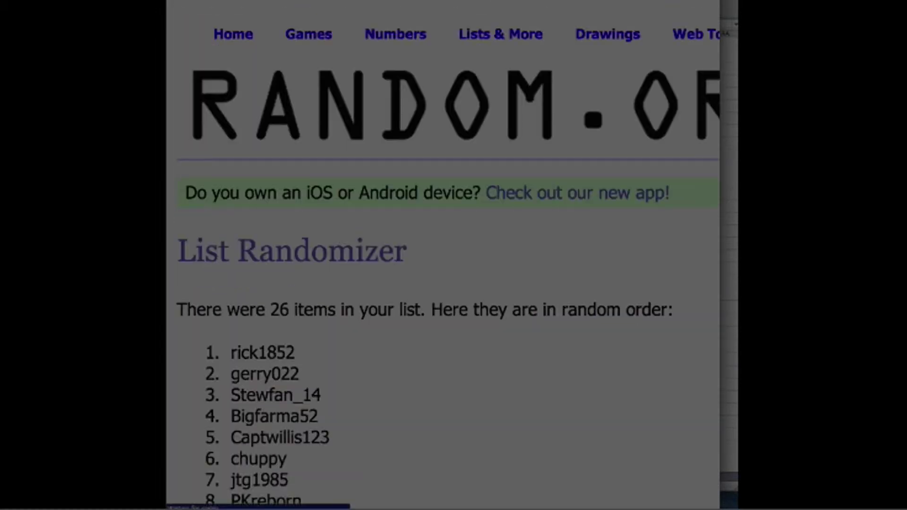
{"action": "scroll", "coordinate": [444, 255], "scroll_direction": "down", "scroll_amount": 10}
{"action": "left_click", "coordinate": [218, 337]}
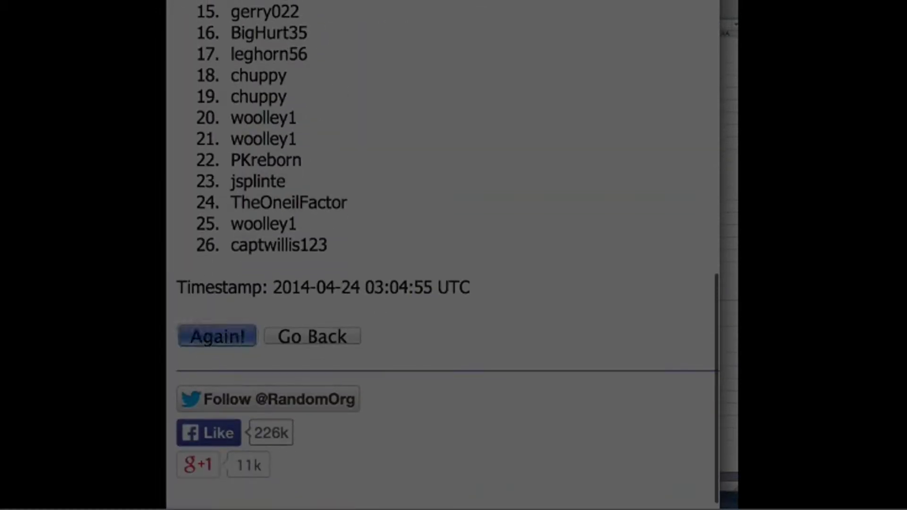
{"action": "scroll", "coordinate": [444, 255], "scroll_direction": "down", "scroll_amount": 10}
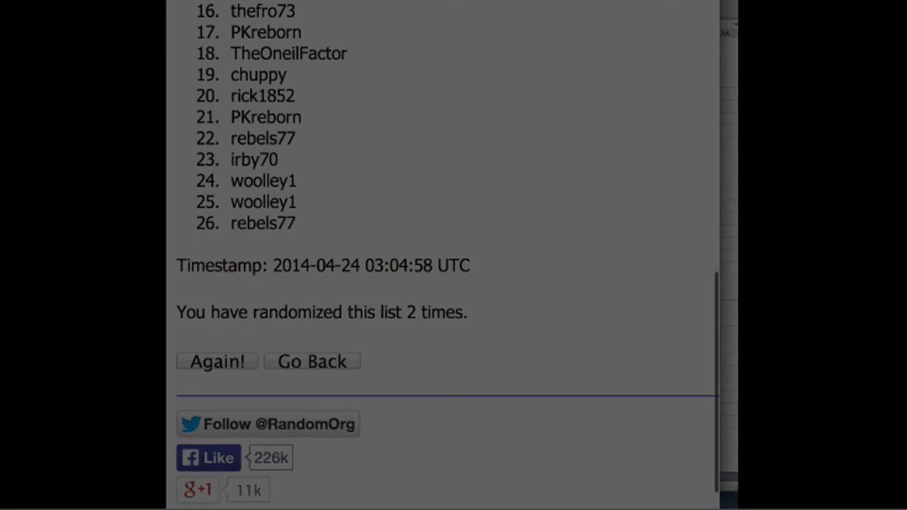
{"action": "left_click", "coordinate": [217, 361]}
{"action": "scroll", "coordinate": [444, 255], "scroll_direction": "down", "scroll_amount": 10}
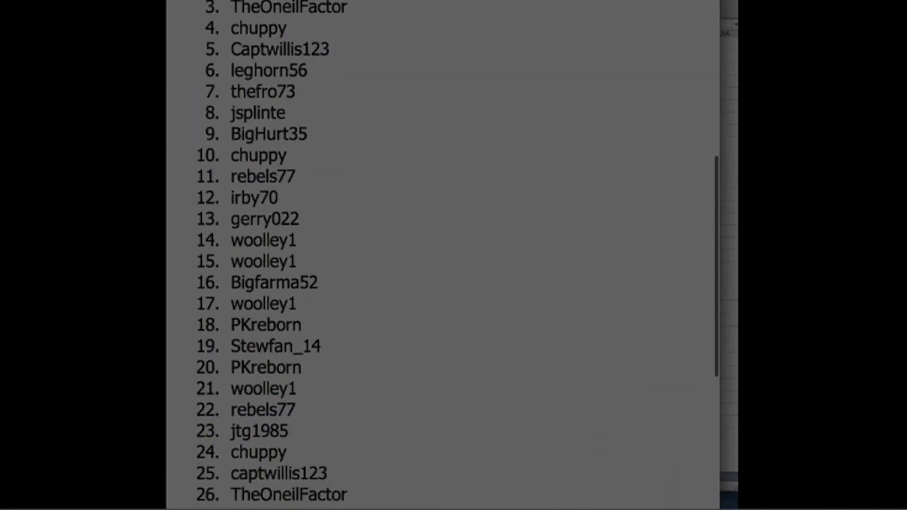
{"action": "scroll", "coordinate": [444, 255], "scroll_direction": "down", "scroll_amount": 5}
{"action": "left_click", "coordinate": [215, 348]}
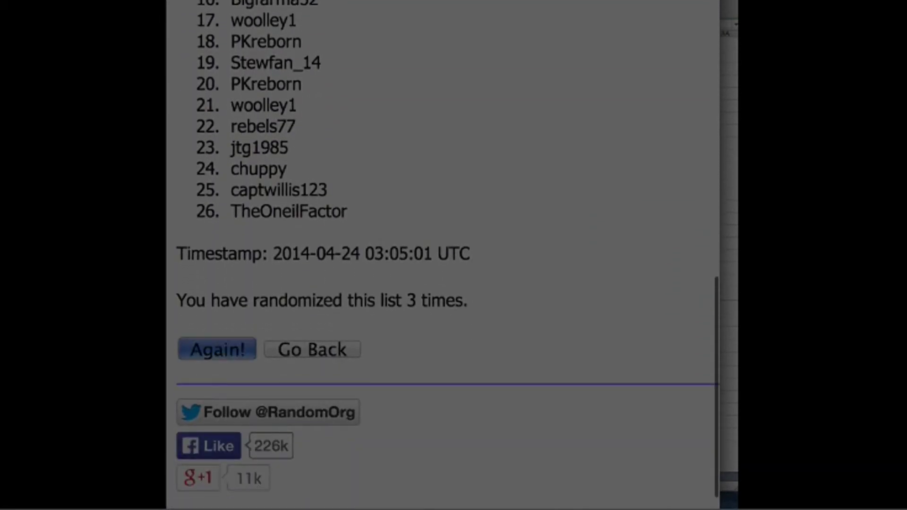
{"action": "scroll", "coordinate": [444, 255], "scroll_direction": "down", "scroll_amount": 10}
{"action": "left_click", "coordinate": [216, 335]}
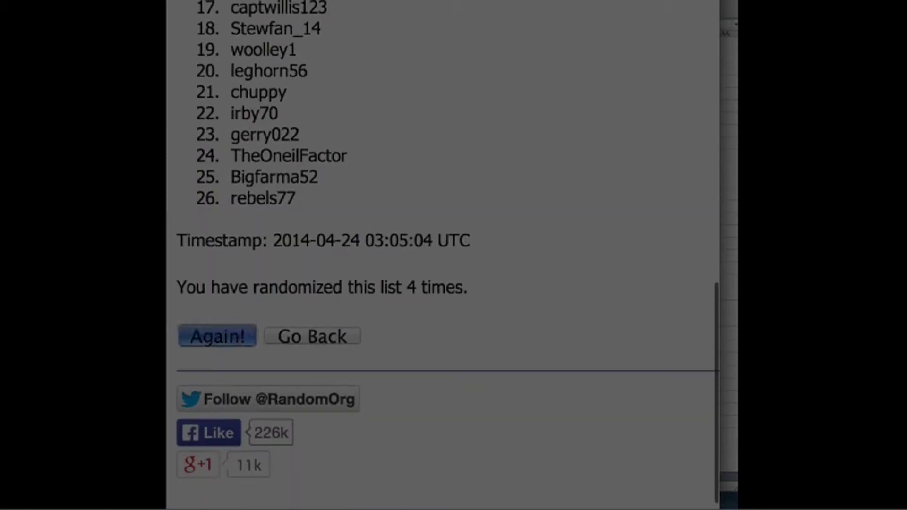
{"action": "scroll", "coordinate": [444, 255], "scroll_direction": "down", "scroll_amount": 10}
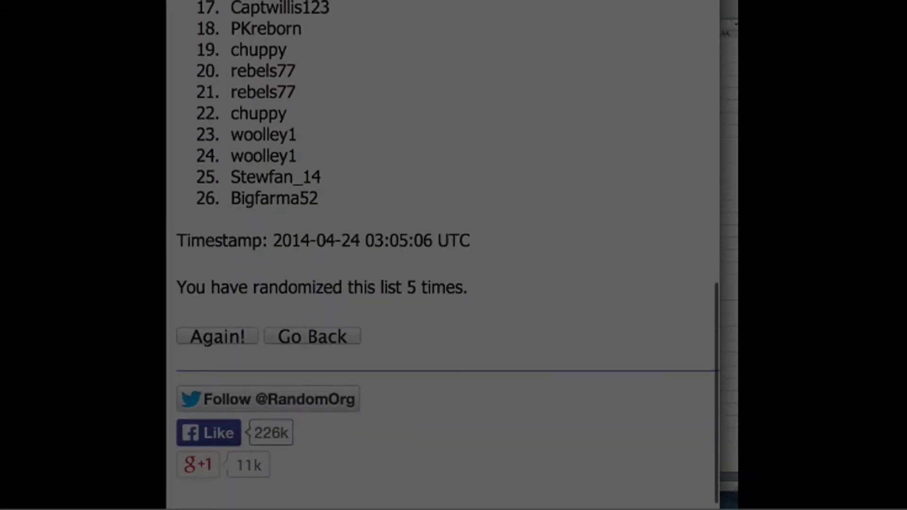
{"action": "left_click", "coordinate": [217, 336]}
{"action": "scroll", "coordinate": [444, 255], "scroll_direction": "down", "scroll_amount": 8}
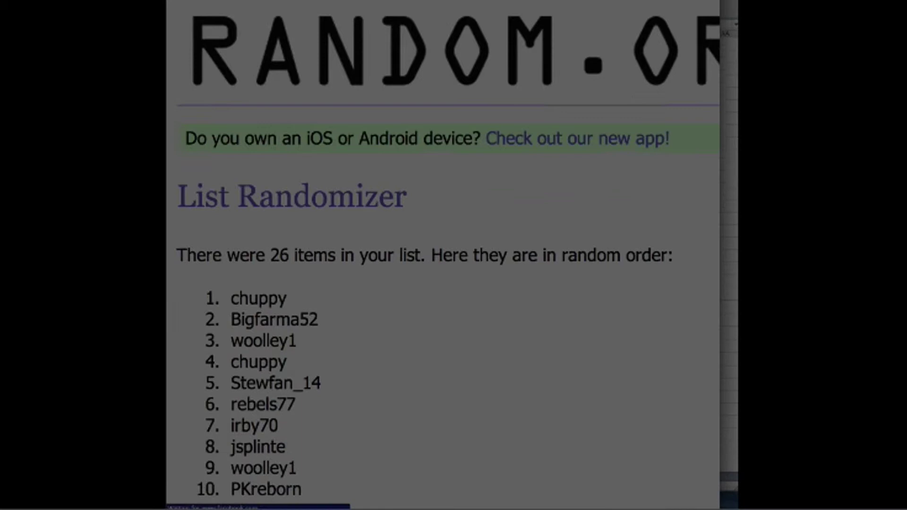
{"action": "scroll", "coordinate": [444, 255], "scroll_direction": "down", "scroll_amount": 2}
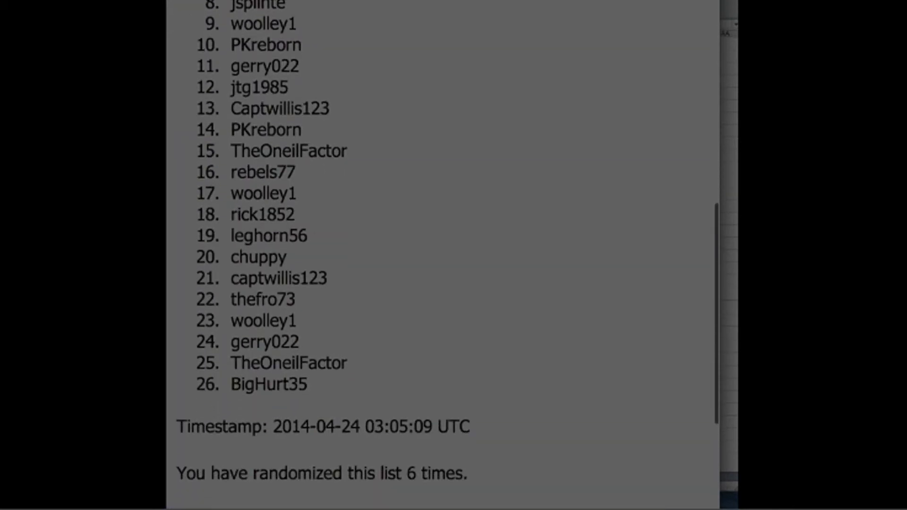
- Select the final randomized list of names and copy it
{"action": "mouse_move", "coordinate": [416, 473]}
{"action": "left_mouse_down"}
{"action": "mouse_move", "coordinate": [389, 473]}
{"action": "mouse_move", "coordinate": [226, 282]}
{"action": "mouse_move", "coordinate": [226, 2]}
{"action": "mouse_move", "coordinate": [207, 191]}
{"action": "mouse_move", "coordinate": [231, 350]}
{"action": "left_mouse_up"}
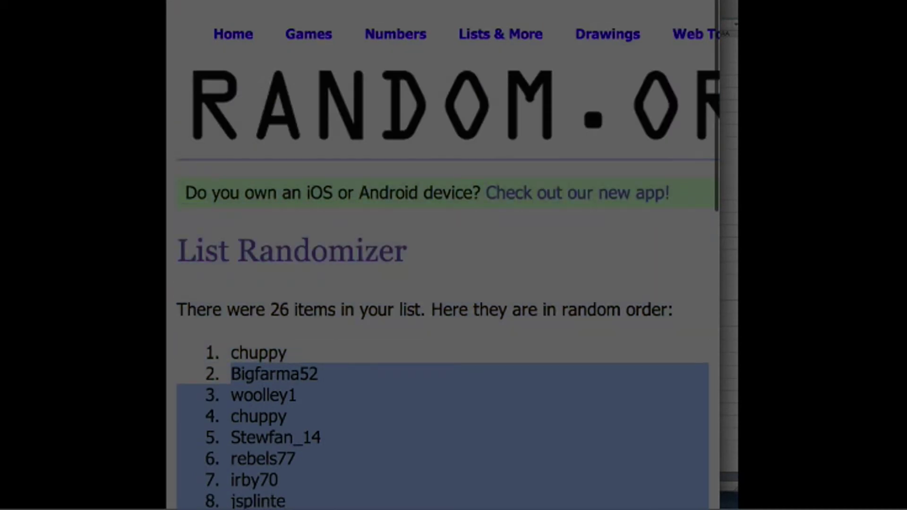
{"action": "right_click", "coordinate": [253, 355]}
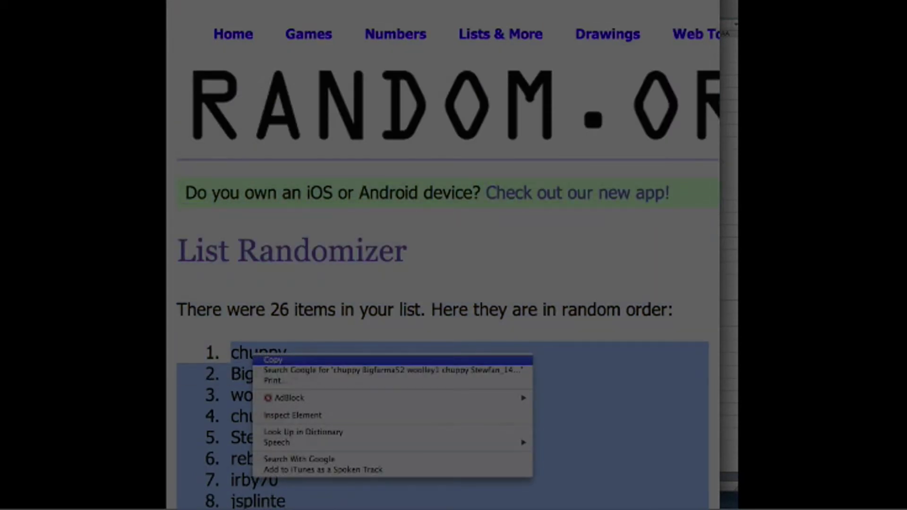
{"action": "left_click", "coordinate": [273, 359]}
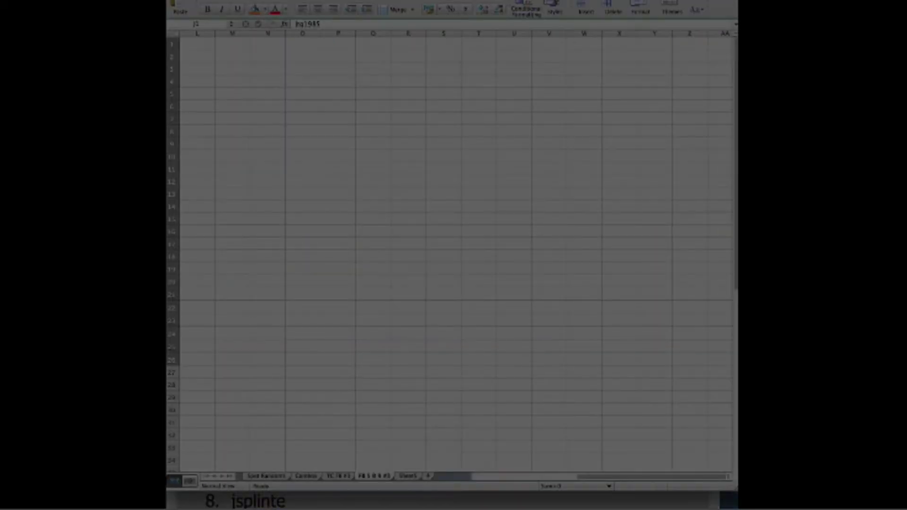
- Paste the names into O1:O26, enlarge their font, make them bold, and widen column O
{"action": "left_click", "coordinate": [302, 44]}
{"action": "right_click", "coordinate": [310, 44]}
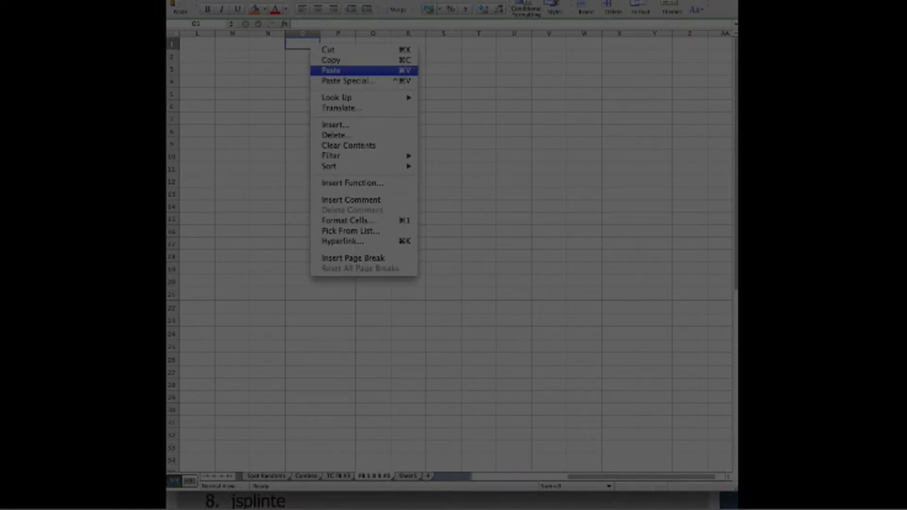
{"action": "left_click", "coordinate": [331, 70]}
{"action": "left_click", "coordinate": [283, 3]}
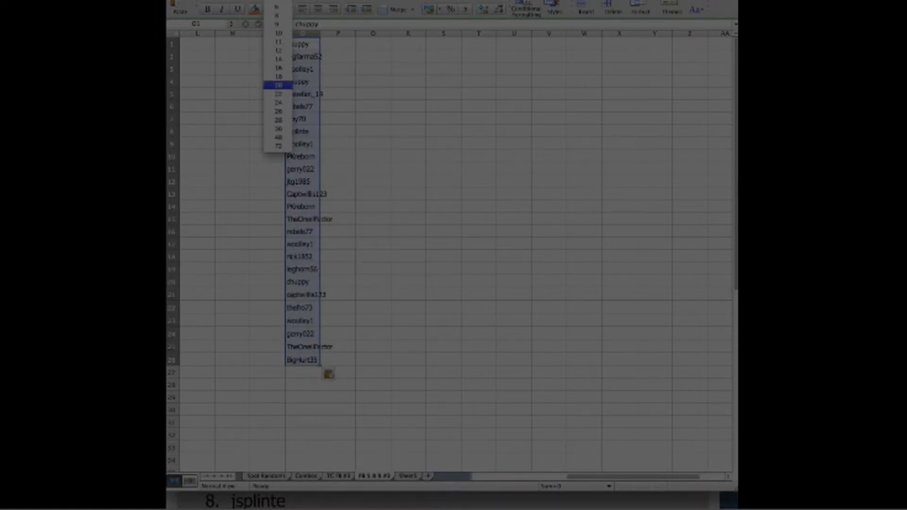
{"action": "left_click", "coordinate": [278, 76]}
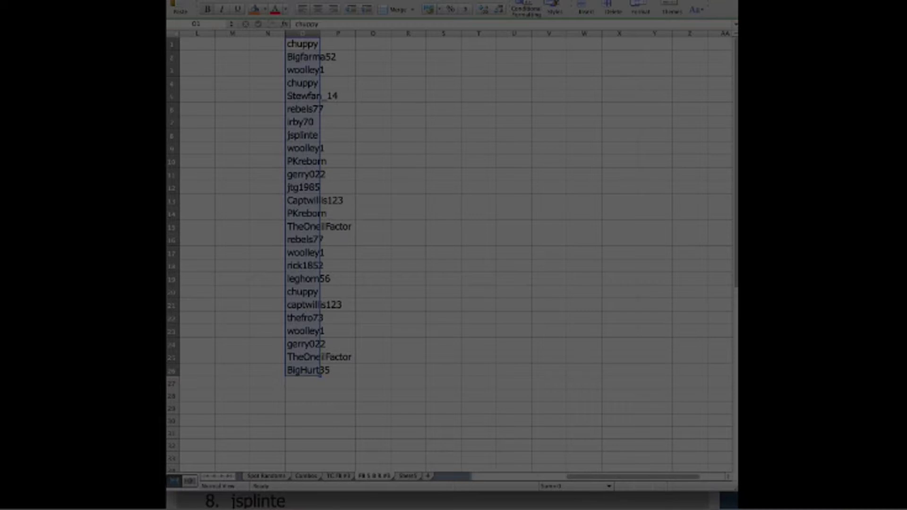
{"action": "left_click", "coordinate": [207, 9]}
{"action": "left_click_drag", "start_coordinate": [321, 33], "coordinate": [363, 33]}
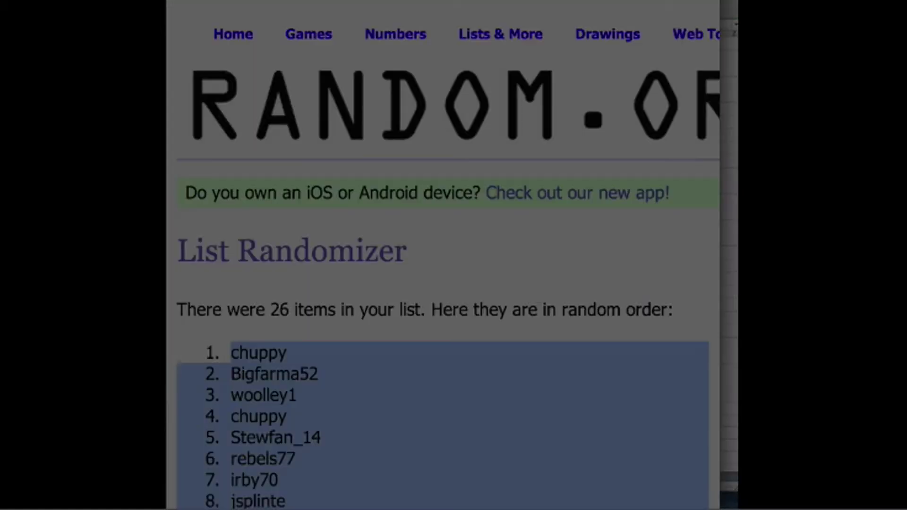
- Shuffle the 26 NFL team entries six times in a row
{"action": "scroll", "coordinate": [447, 255], "scroll_direction": "down", "scroll_amount": 10}
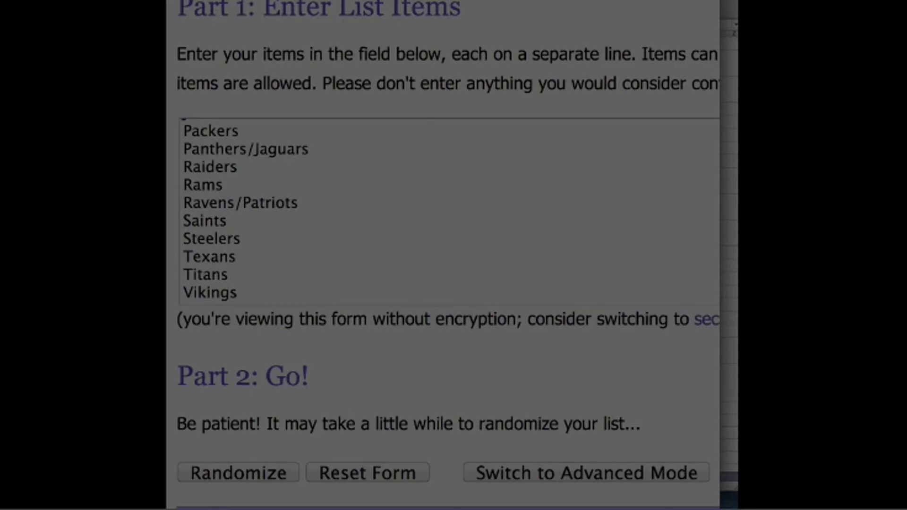
{"action": "left_click", "coordinate": [224, 374]}
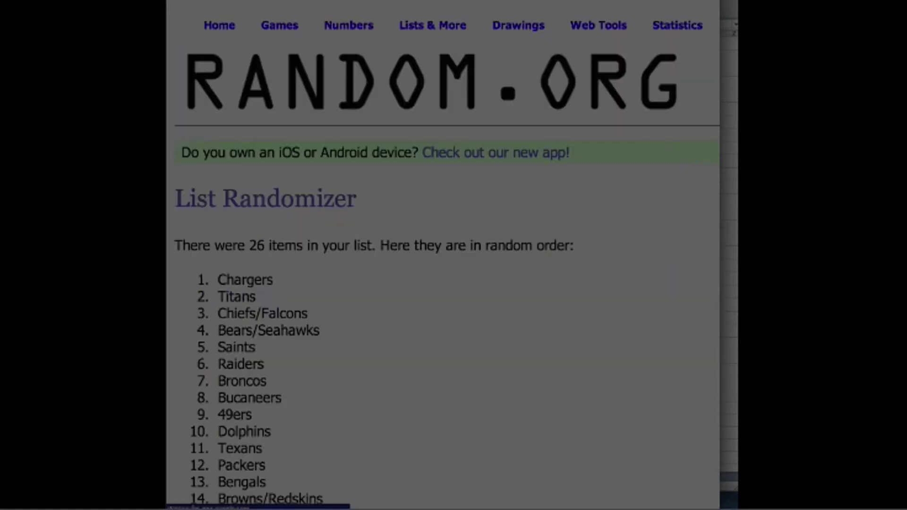
{"action": "scroll", "coordinate": [444, 283], "scroll_direction": "down", "scroll_amount": 10}
{"action": "left_click", "coordinate": [205, 371]}
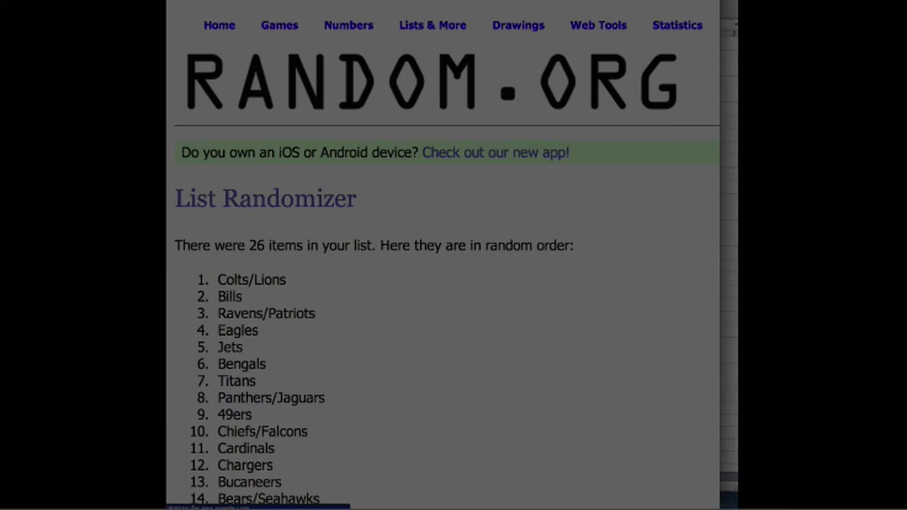
{"action": "scroll", "coordinate": [443, 255], "scroll_direction": "down", "scroll_amount": 10}
{"action": "left_click", "coordinate": [202, 390]}
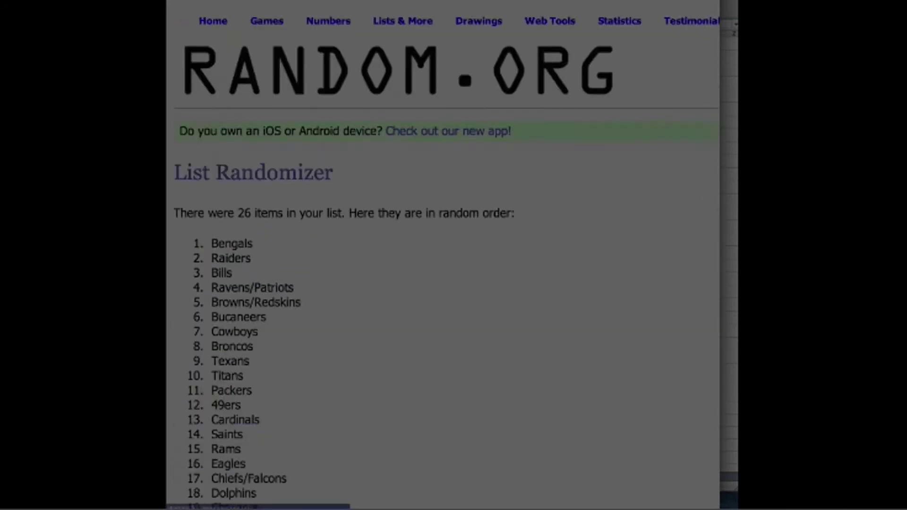
{"action": "scroll", "coordinate": [442, 255], "scroll_direction": "down", "scroll_amount": 10}
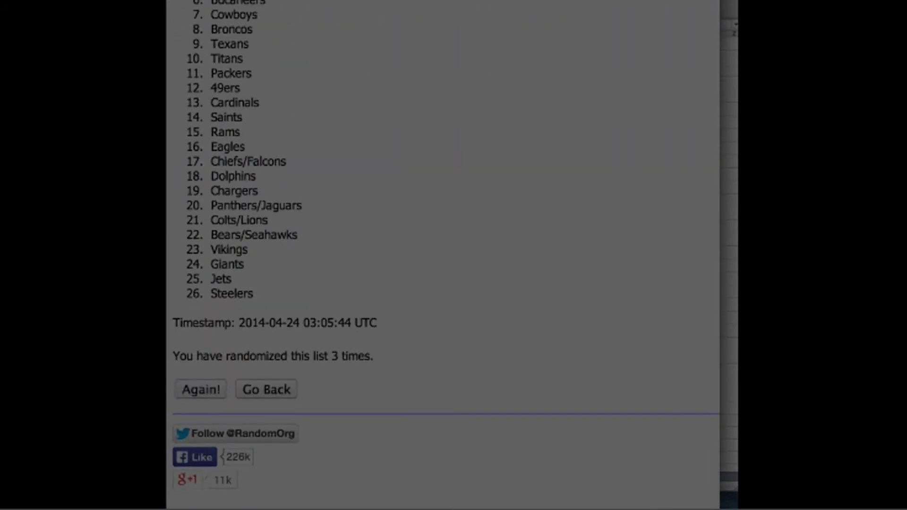
{"action": "left_click", "coordinate": [201, 389]}
{"action": "scroll", "coordinate": [443, 255], "scroll_direction": "down", "scroll_amount": 10}
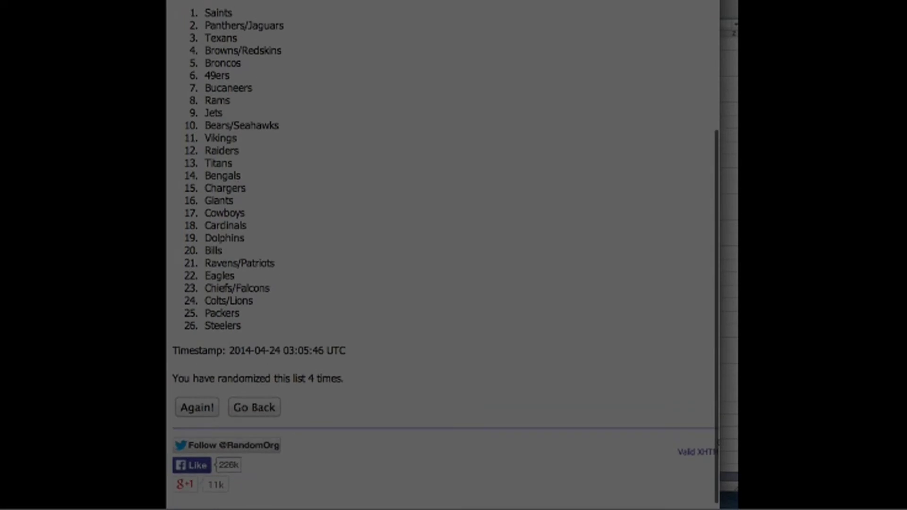
{"action": "left_click", "coordinate": [197, 402]}
{"action": "scroll", "coordinate": [443, 255], "scroll_direction": "down", "scroll_amount": 10}
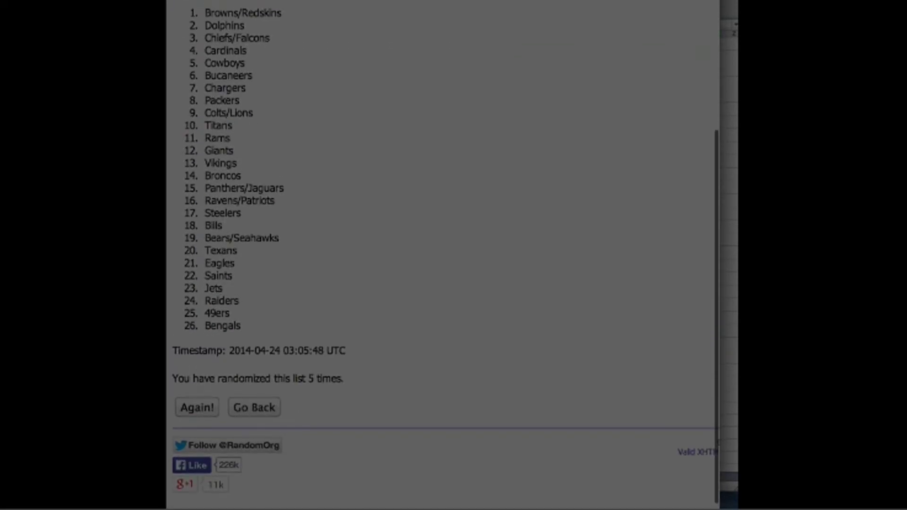
{"action": "left_click", "coordinate": [197, 406]}
- Zoom in, select the final shuffled list of 26 teams, and copy it
{"action": "scroll", "coordinate": [443, 255], "scroll_direction": "down", "scroll_amount": 2}
{"action": "scroll", "coordinate": [443, 255], "scroll_direction": "down", "scroll_amount": 5}
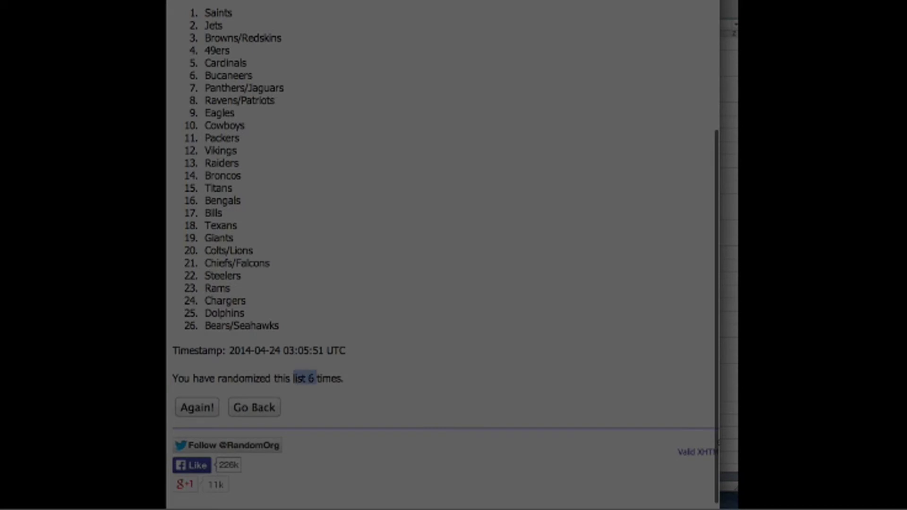
{"action": "key", "text": "ctrl+plus"}
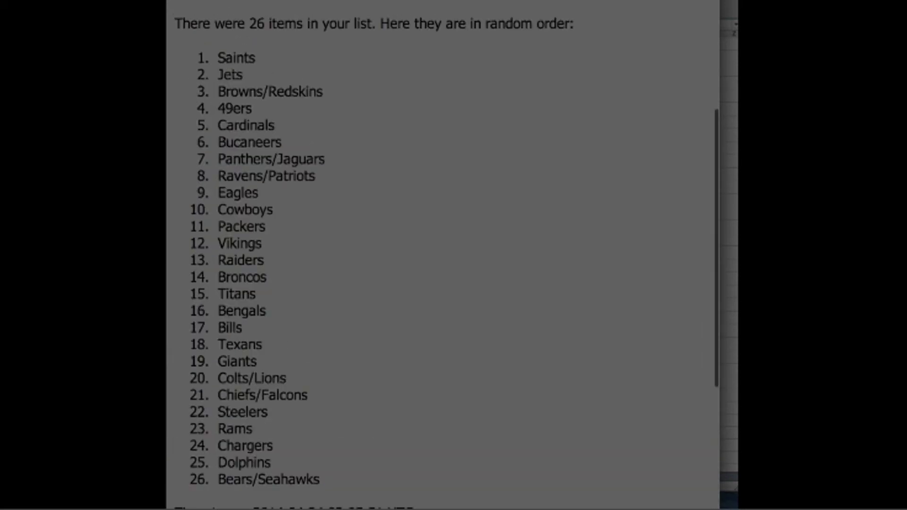
{"action": "scroll", "coordinate": [443, 255], "scroll_direction": "down", "scroll_amount": 5}
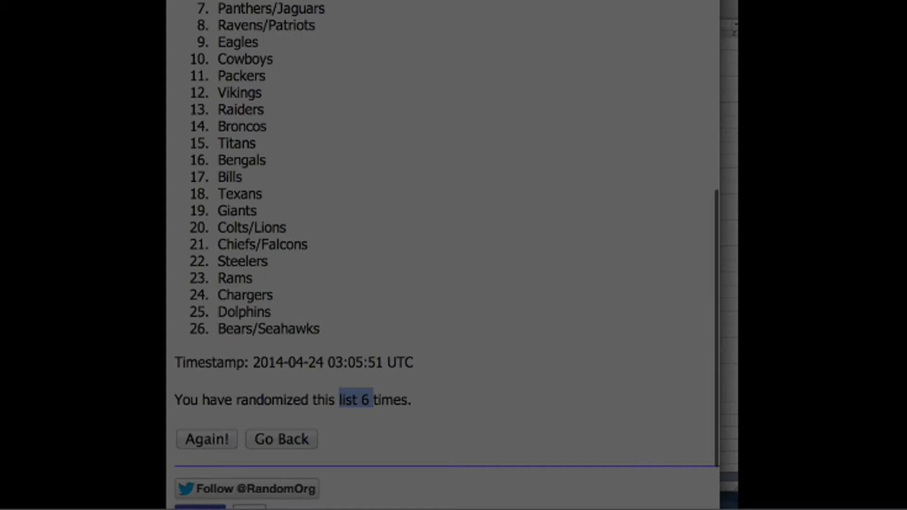
{"action": "mouse_move", "coordinate": [331, 344]}
{"action": "left_mouse_down"}
{"action": "mouse_move", "coordinate": [212, 328]}
{"action": "mouse_move", "coordinate": [222, 4]}
{"action": "mouse_move", "coordinate": [189, 312]}
{"action": "mouse_move", "coordinate": [227, 279]}
{"action": "mouse_move", "coordinate": [217, 279]}
{"action": "left_mouse_up"}
{"action": "right_click", "coordinate": [293, 305]}
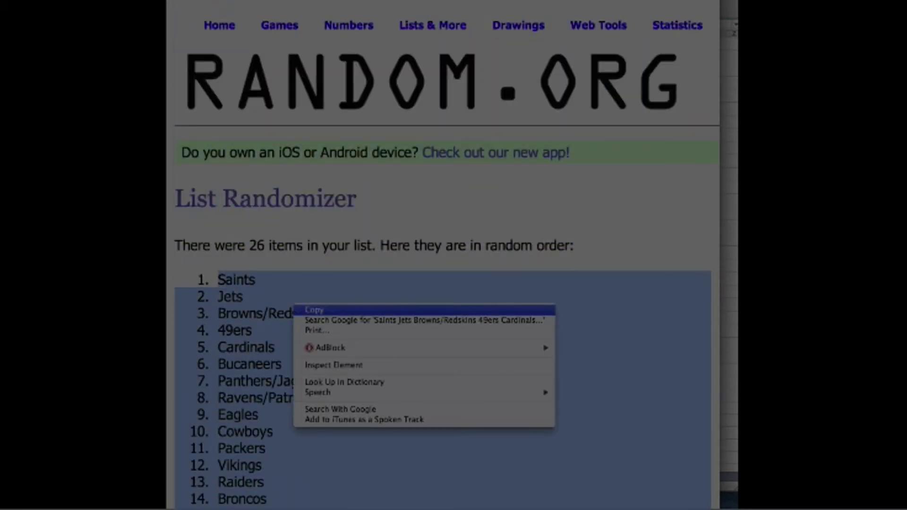
{"action": "left_click", "coordinate": [302, 308]}
{"action": "key", "text": "super+Tab"}
- Paste the teams into P1:P26, enlarge and bold them, autofit column P, zoom to 125%
{"action": "left_click", "coordinate": [385, 44]}
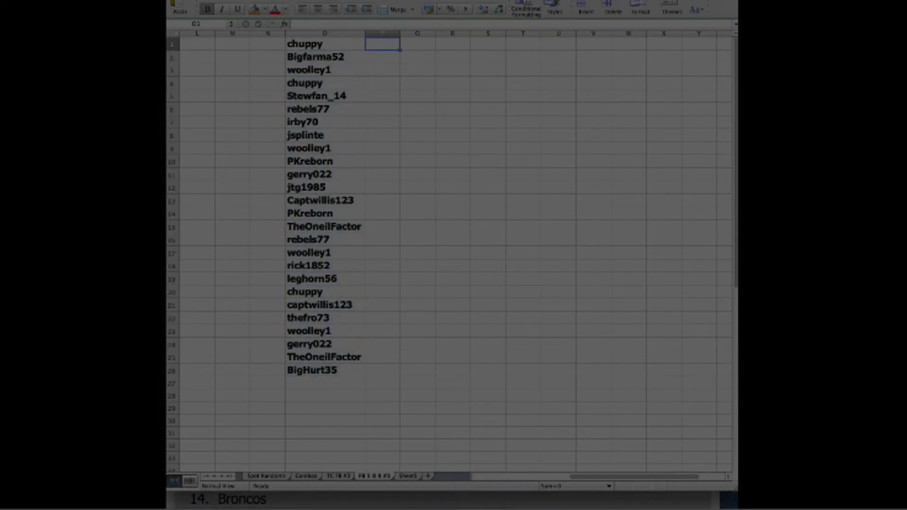
{"action": "right_click", "coordinate": [386, 44]}
{"action": "left_click", "coordinate": [401, 68]}
{"action": "left_click", "coordinate": [293, 2]}
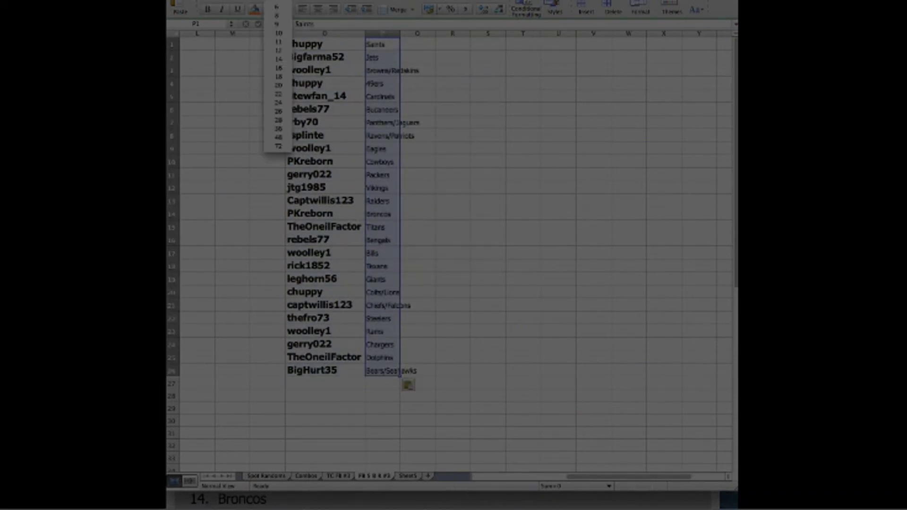
{"action": "left_click", "coordinate": [277, 75]}
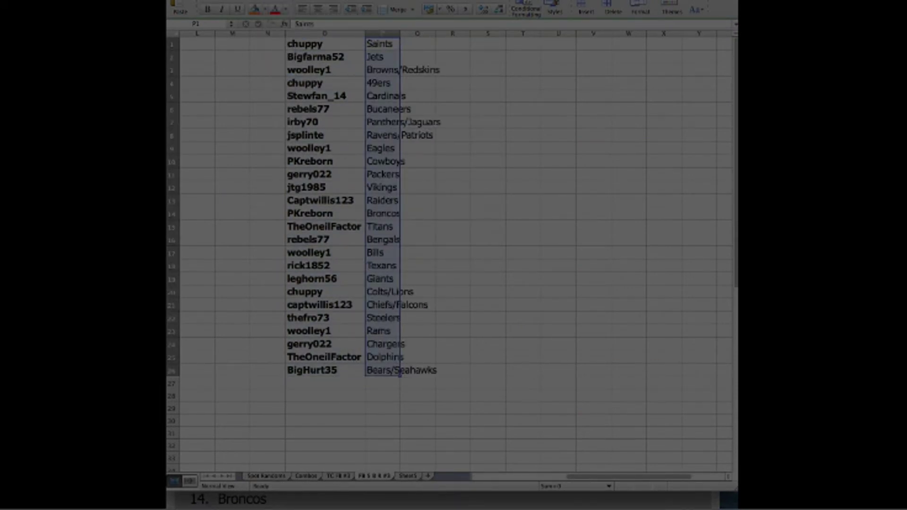
{"action": "left_click", "coordinate": [207, 9]}
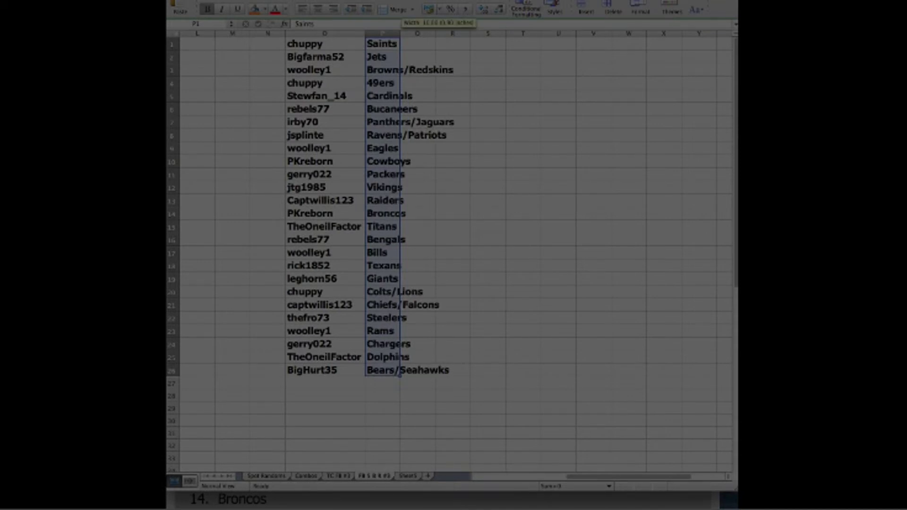
{"action": "double_click", "coordinate": [401, 33]}
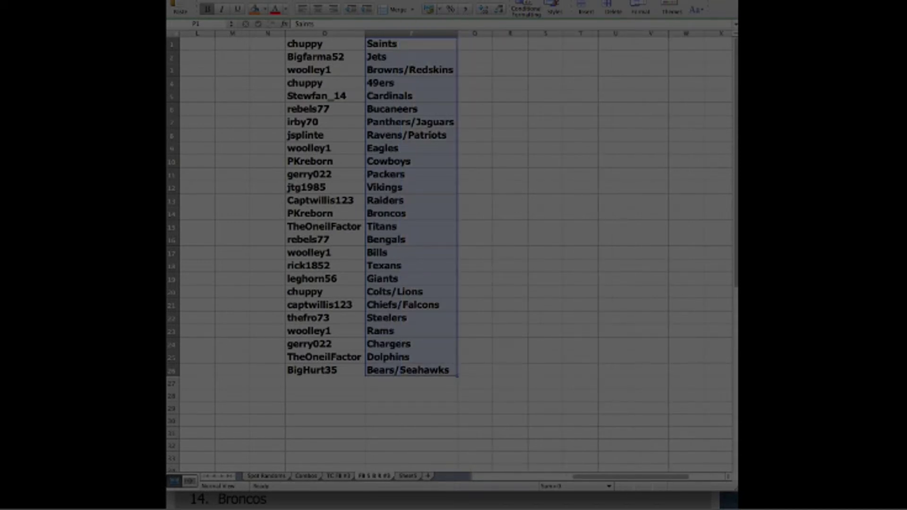
{"action": "left_click", "coordinate": [496, 1]}
{"action": "left_click", "coordinate": [492, 20]}
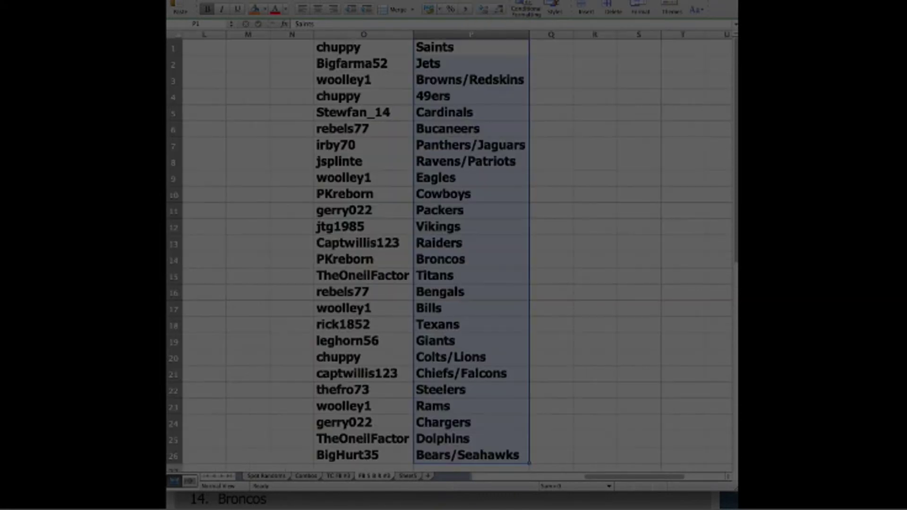
{"action": "left_click_drag", "start_coordinate": [338, 47], "coordinate": [454, 47]}
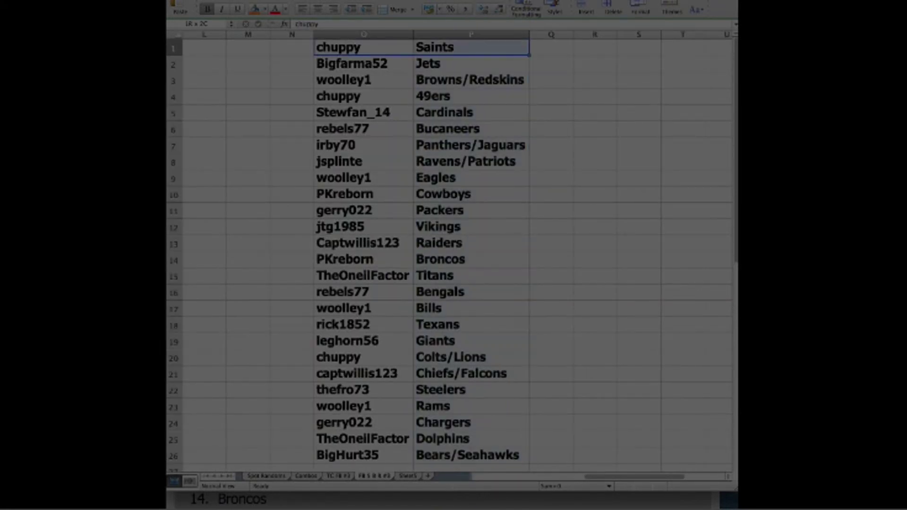
{"action": "left_click_drag", "start_coordinate": [352, 64], "coordinate": [453, 63]}
{"action": "left_click_drag", "start_coordinate": [344, 79], "coordinate": [453, 80]}
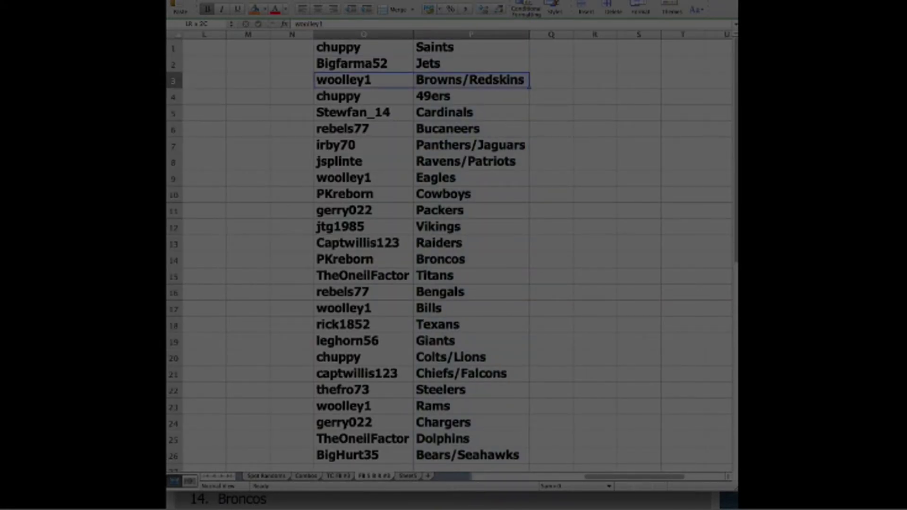
{"action": "left_click_drag", "start_coordinate": [338, 96], "coordinate": [453, 96]}
{"action": "left_click_drag", "start_coordinate": [354, 112], "coordinate": [454, 111]}
{"action": "left_click_drag", "start_coordinate": [342, 129], "coordinate": [453, 129]}
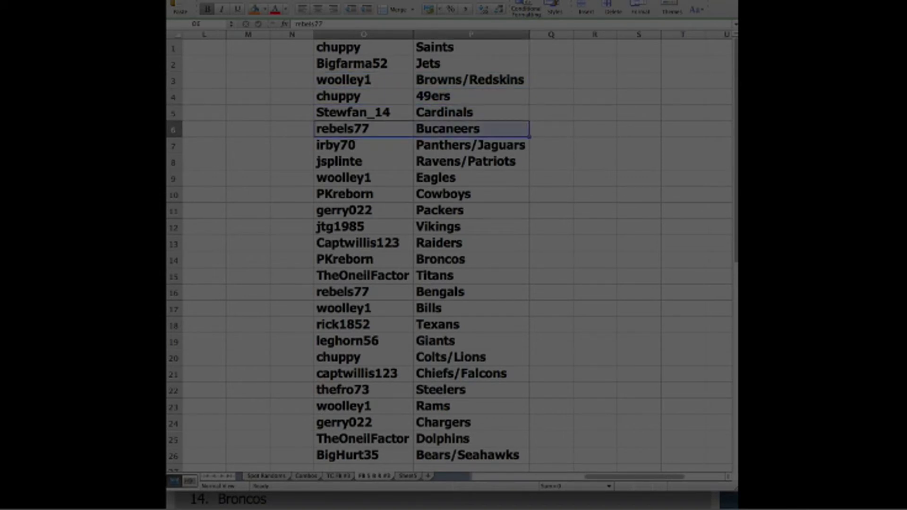
{"action": "left_click_drag", "start_coordinate": [336, 145], "coordinate": [454, 145]}
{"action": "left_click_drag", "start_coordinate": [339, 161], "coordinate": [454, 161]}
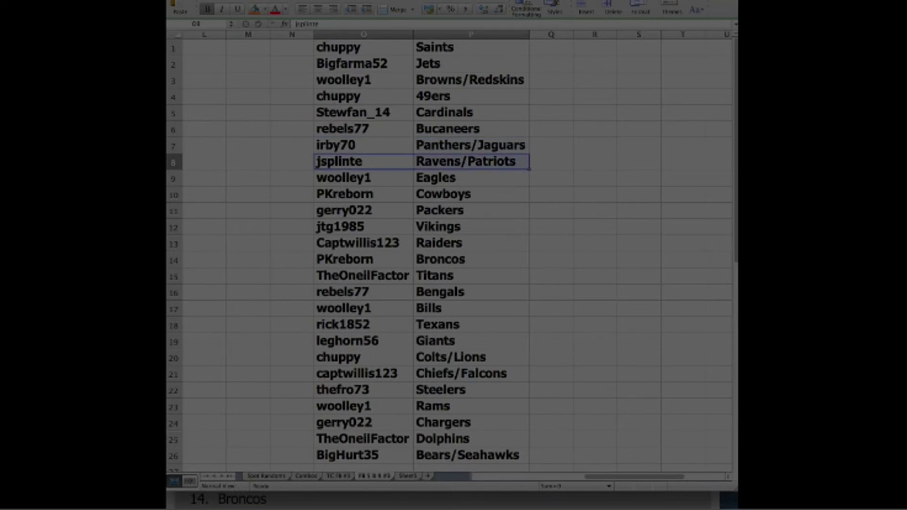
{"action": "left_click_drag", "start_coordinate": [343, 177], "coordinate": [454, 178]}
{"action": "left_click_drag", "start_coordinate": [344, 193], "coordinate": [454, 193]}
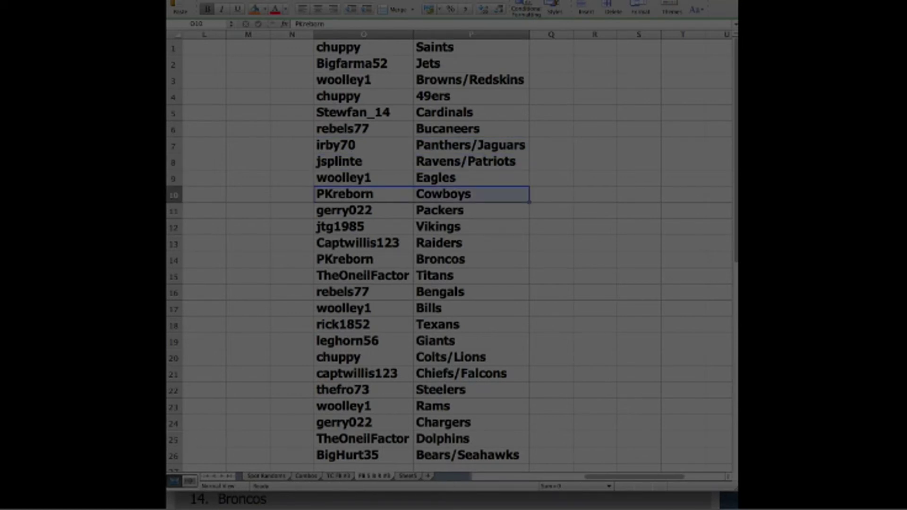
{"action": "left_click_drag", "start_coordinate": [343, 210], "coordinate": [454, 210]}
{"action": "left_click_drag", "start_coordinate": [340, 226], "coordinate": [453, 226]}
{"action": "left_click_drag", "start_coordinate": [358, 243], "coordinate": [453, 243]}
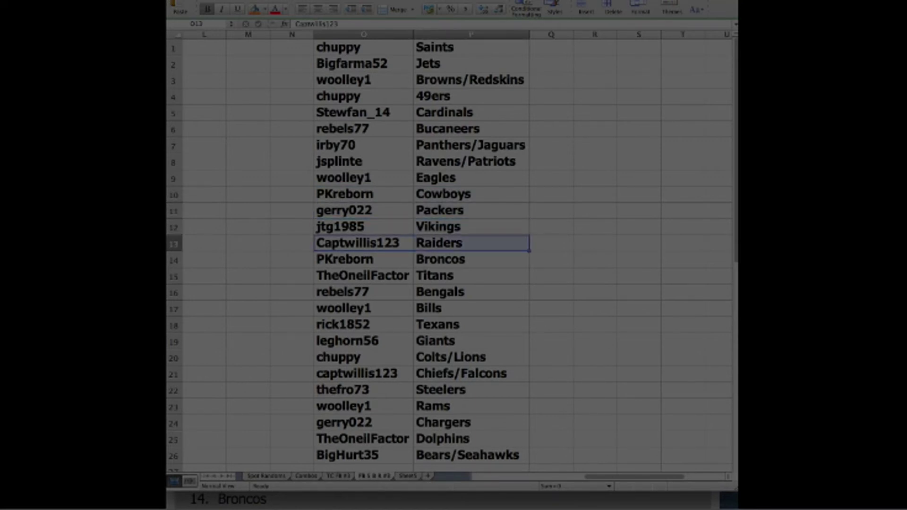
{"action": "left_click", "coordinate": [345, 258]}
{"action": "left_click_drag", "start_coordinate": [345, 259], "coordinate": [453, 259]}
{"action": "scroll", "coordinate": [454, 259], "scroll_direction": "down", "scroll_amount": 5}
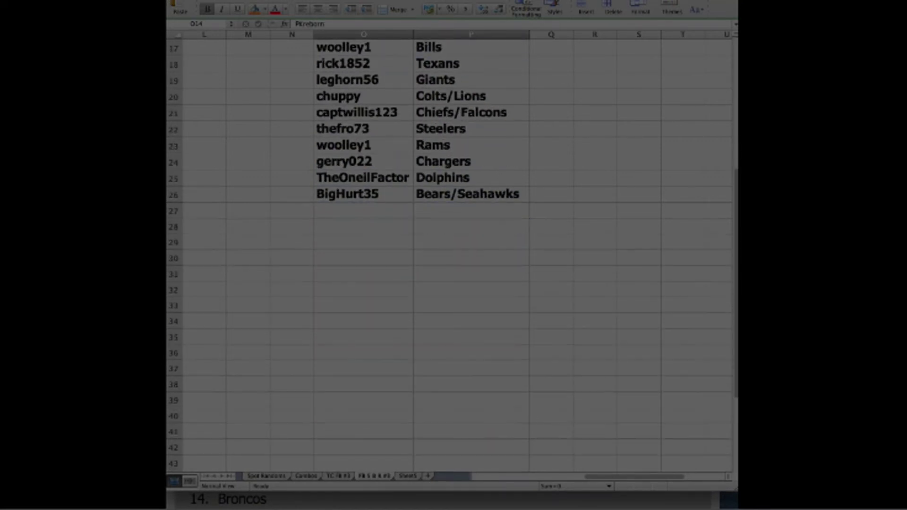
{"action": "scroll", "coordinate": [453, 258], "scroll_direction": "up", "scroll_amount": 4}
{"action": "scroll", "coordinate": [452, 251], "scroll_direction": "down", "scroll_amount": 1}
{"action": "left_click_drag", "start_coordinate": [343, 210], "coordinate": [454, 210]}
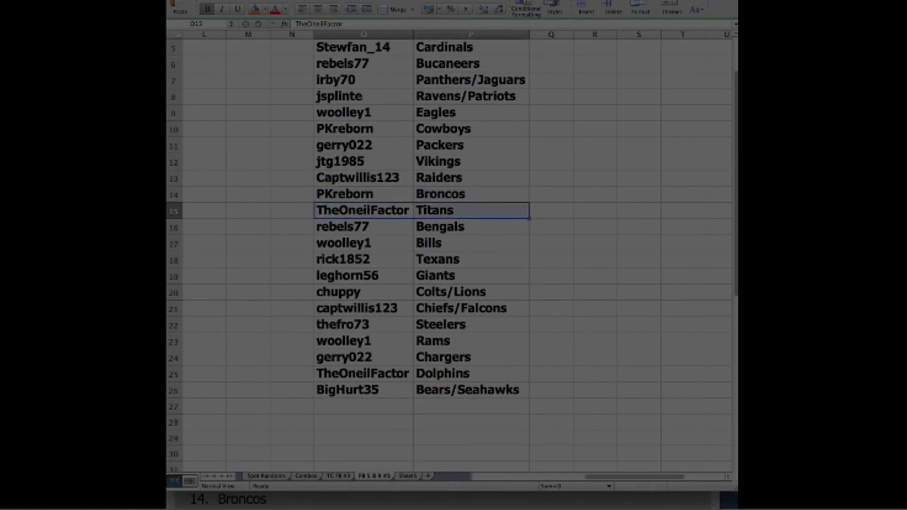
{"action": "left_click_drag", "start_coordinate": [344, 226], "coordinate": [453, 243]}
{"action": "left_click", "coordinate": [428, 243]}
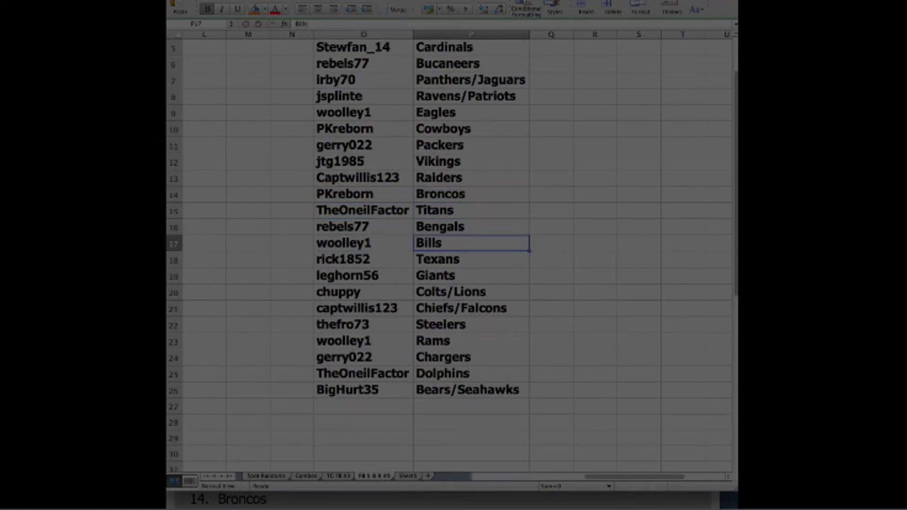
{"action": "left_click_drag", "start_coordinate": [343, 243], "coordinate": [454, 243]}
{"action": "left_click_drag", "start_coordinate": [344, 258], "coordinate": [453, 258]}
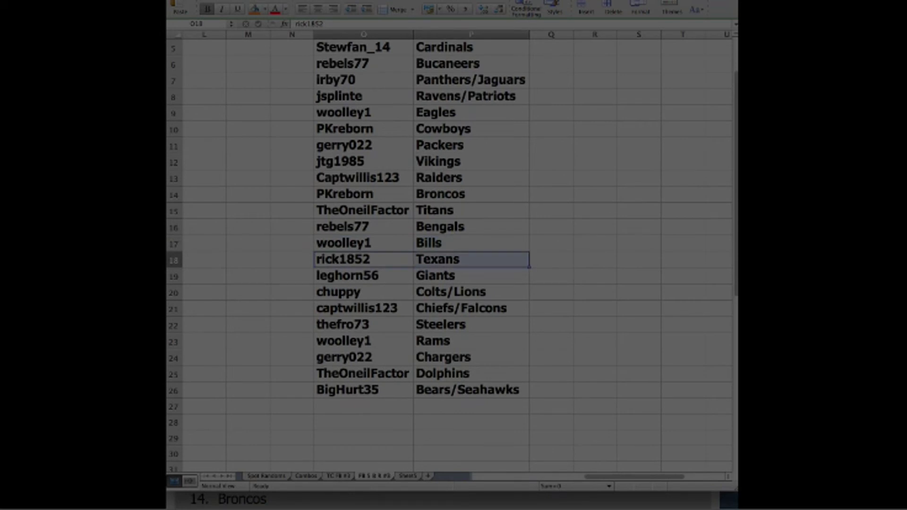
{"action": "left_click_drag", "start_coordinate": [343, 275], "coordinate": [454, 275]}
{"action": "left_click_drag", "start_coordinate": [344, 292], "coordinate": [454, 292]}
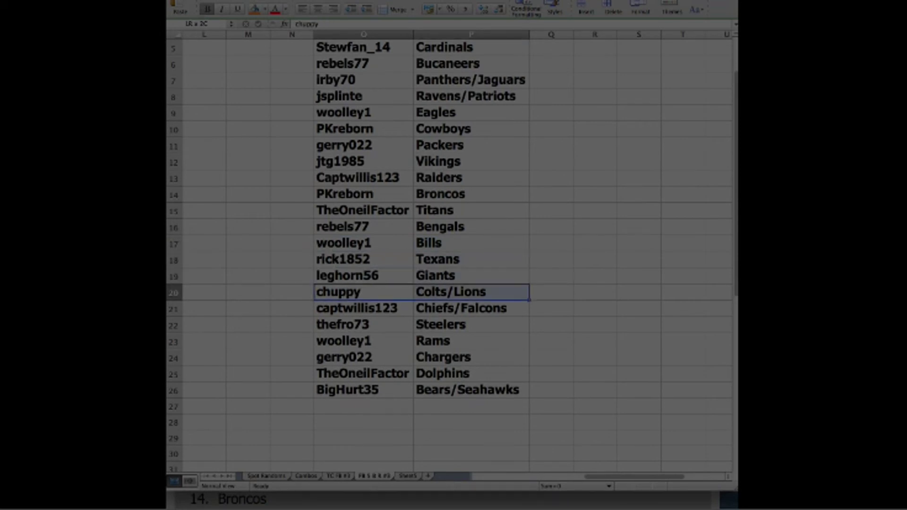
{"action": "left_click_drag", "start_coordinate": [343, 308], "coordinate": [454, 308]}
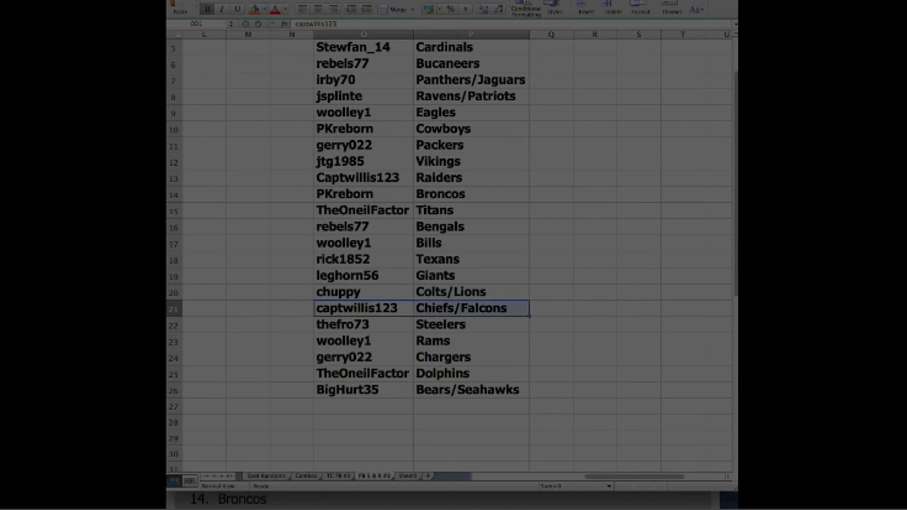
{"action": "mouse_move", "coordinate": [343, 325]}
{"action": "left_mouse_down"}
{"action": "mouse_move", "coordinate": [453, 341]}
{"action": "mouse_move", "coordinate": [454, 325]}
{"action": "left_mouse_up"}
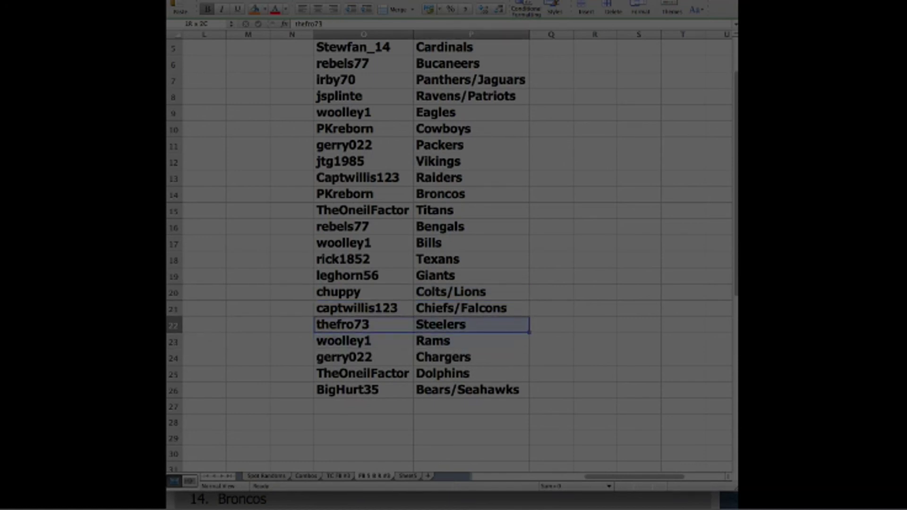
{"action": "left_click_drag", "start_coordinate": [344, 341], "coordinate": [454, 340]}
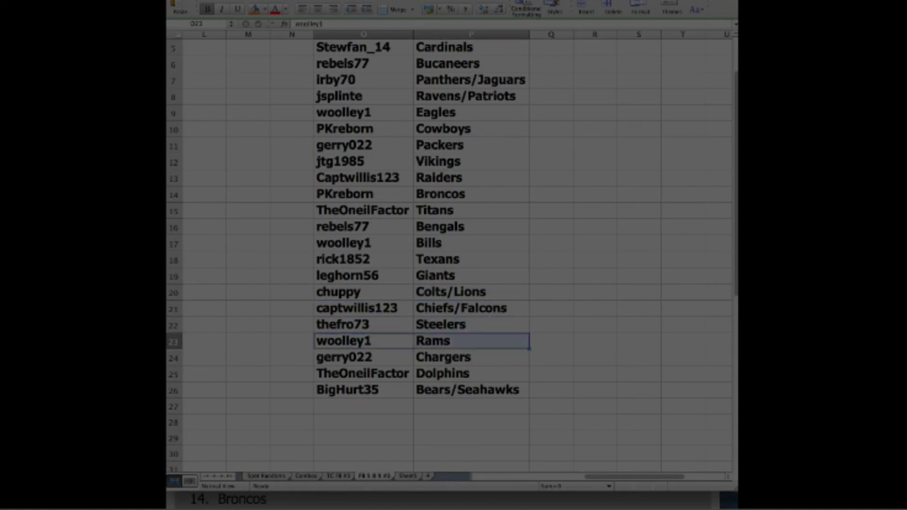
{"action": "left_click_drag", "start_coordinate": [343, 357], "coordinate": [453, 357]}
{"action": "left_click_drag", "start_coordinate": [343, 373], "coordinate": [453, 373]}
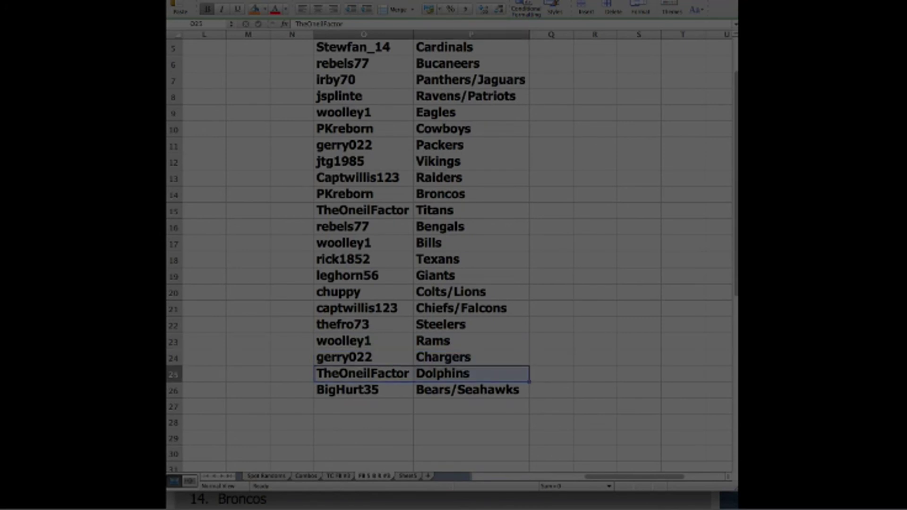
{"action": "left_click_drag", "start_coordinate": [343, 389], "coordinate": [453, 390]}
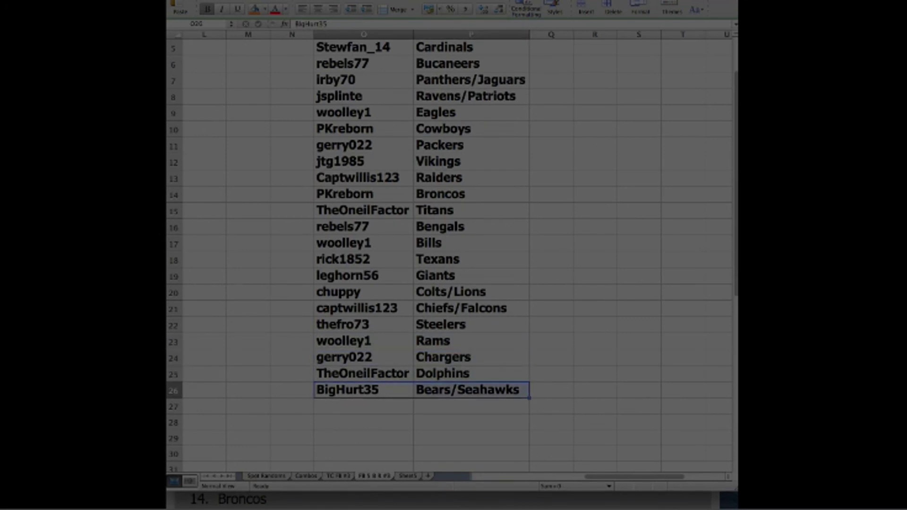